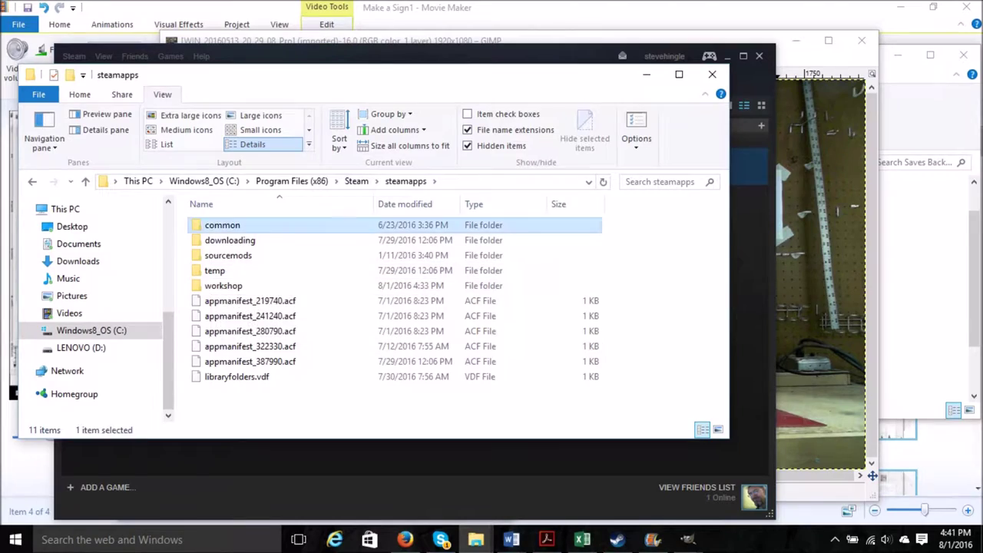
Step: Browse to steamapps\common\Scrap Mechanic\Data\Objects\Textures\decor in File Explorer
{"action": "double_click", "coordinate": [223, 224]}
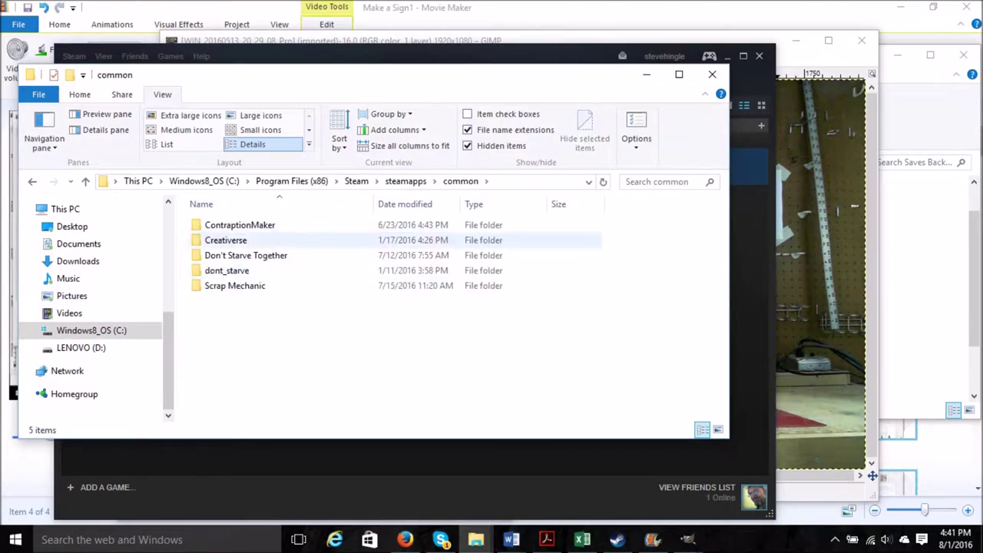
{"action": "double_click", "coordinate": [234, 285]}
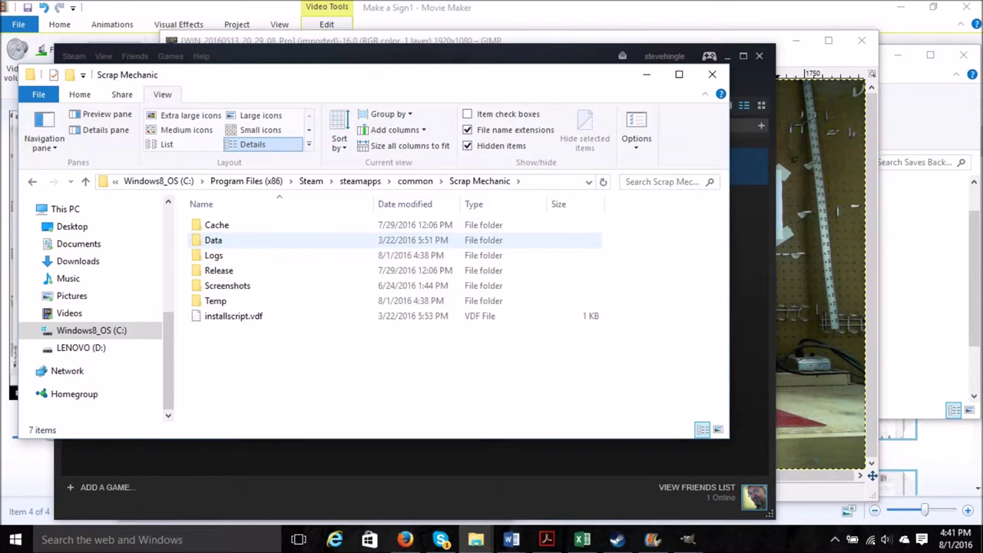
{"action": "double_click", "coordinate": [213, 240]}
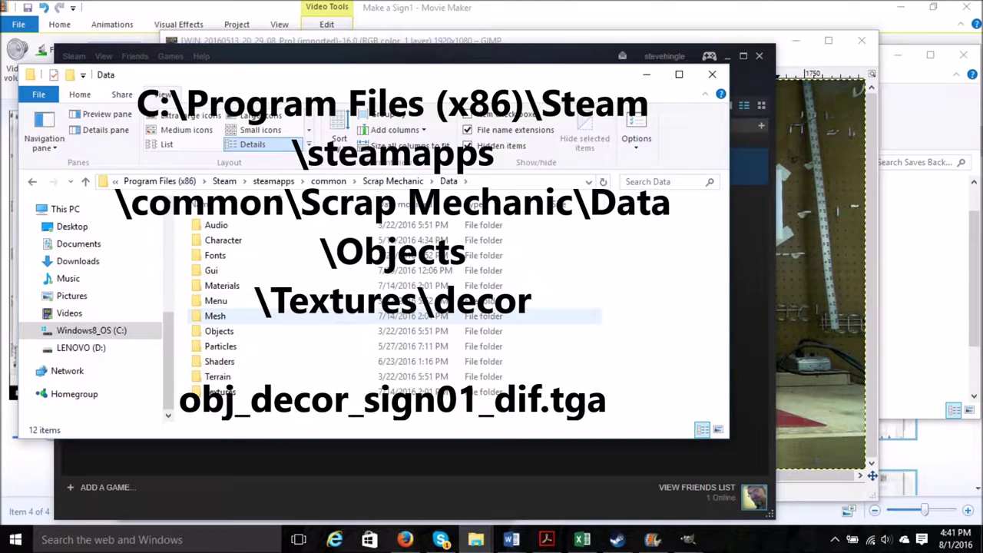
{"action": "double_click", "coordinate": [218, 331]}
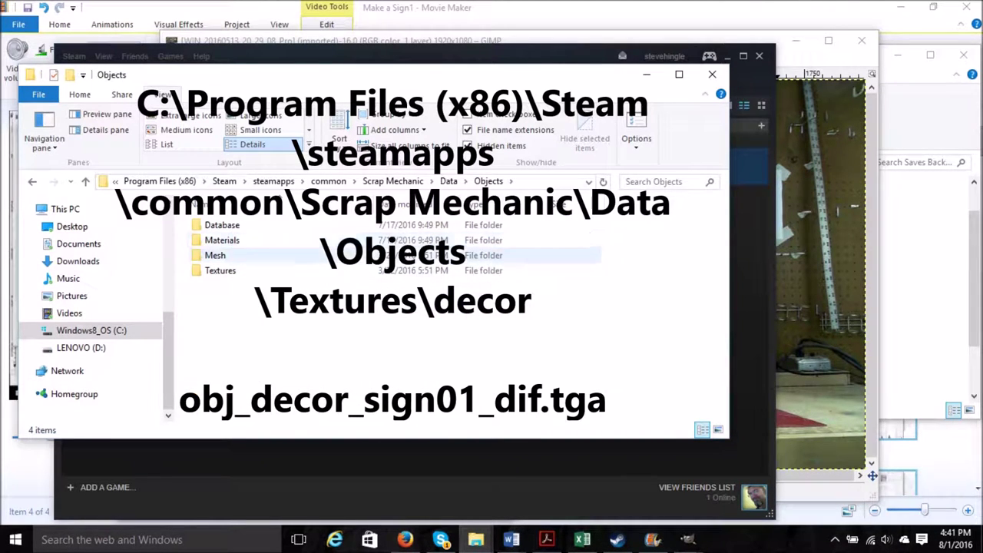
{"action": "double_click", "coordinate": [220, 271]}
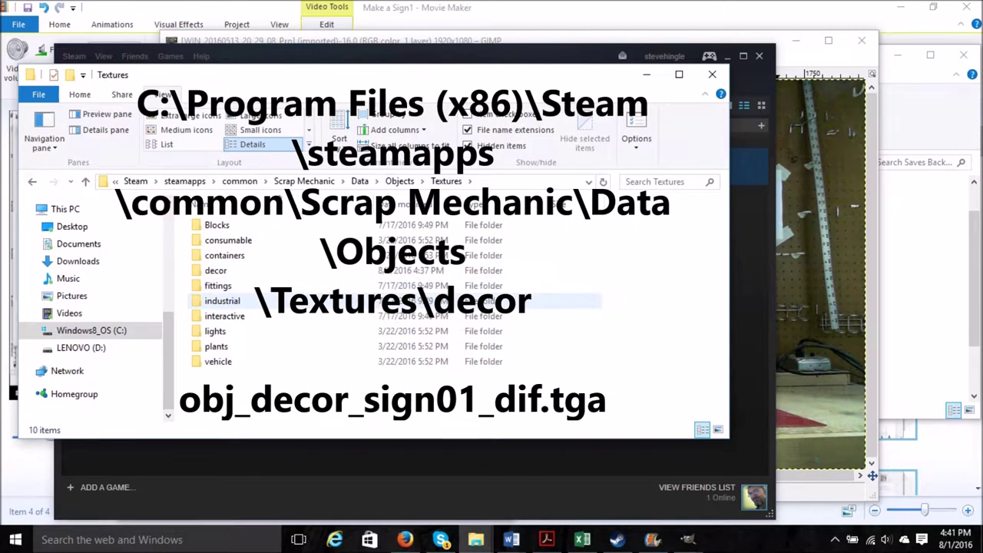
{"action": "double_click", "coordinate": [216, 270]}
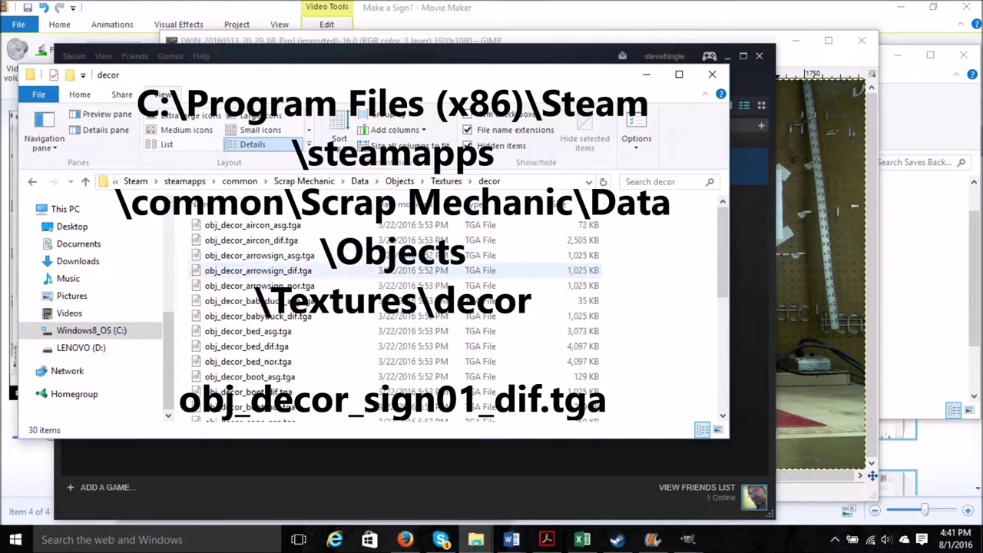
{"action": "scroll", "coordinate": [361, 307], "scroll_direction": "down", "scroll_amount": 2}
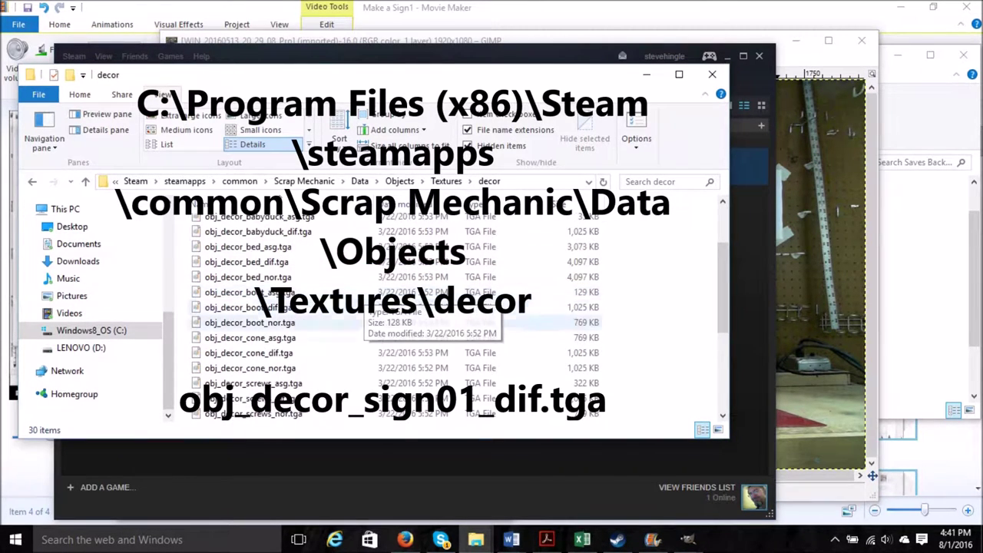
{"action": "scroll", "coordinate": [384, 315], "scroll_direction": "down", "scroll_amount": 2}
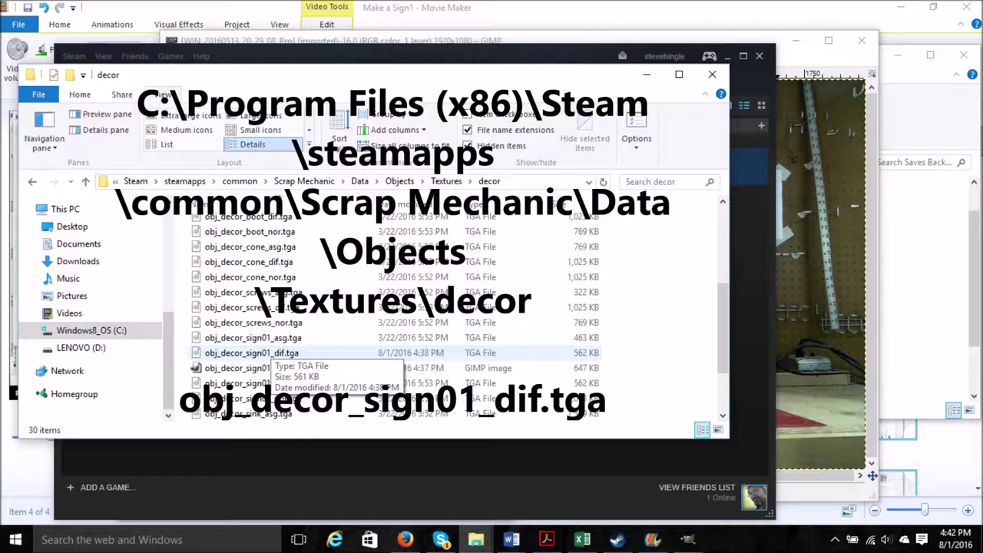
Step: Copy obj_decor_sign01_dif.tga and paste a backup copy into the same decor folder
{"action": "left_click", "coordinate": [261, 352]}
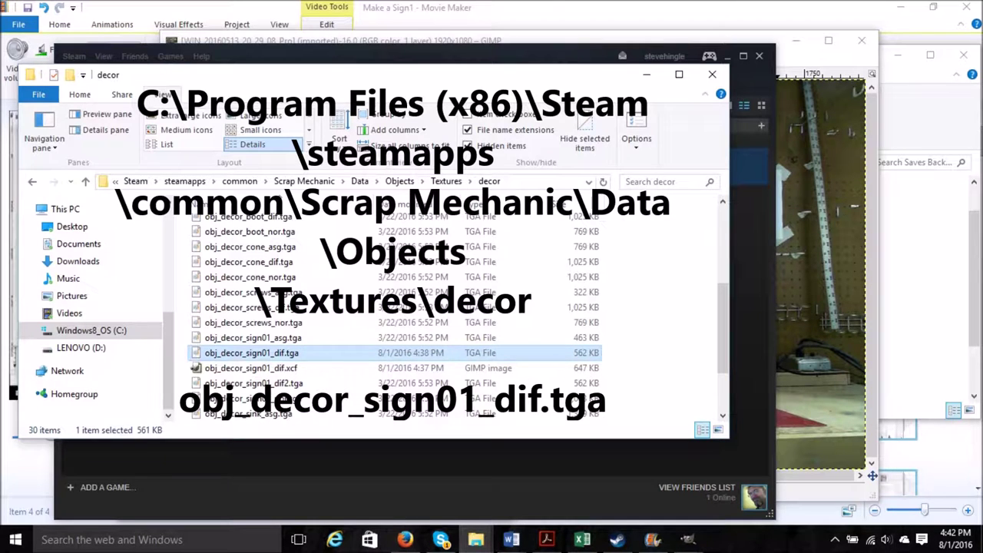
{"action": "right_click", "coordinate": [284, 350]}
{"action": "left_click", "coordinate": [314, 265]}
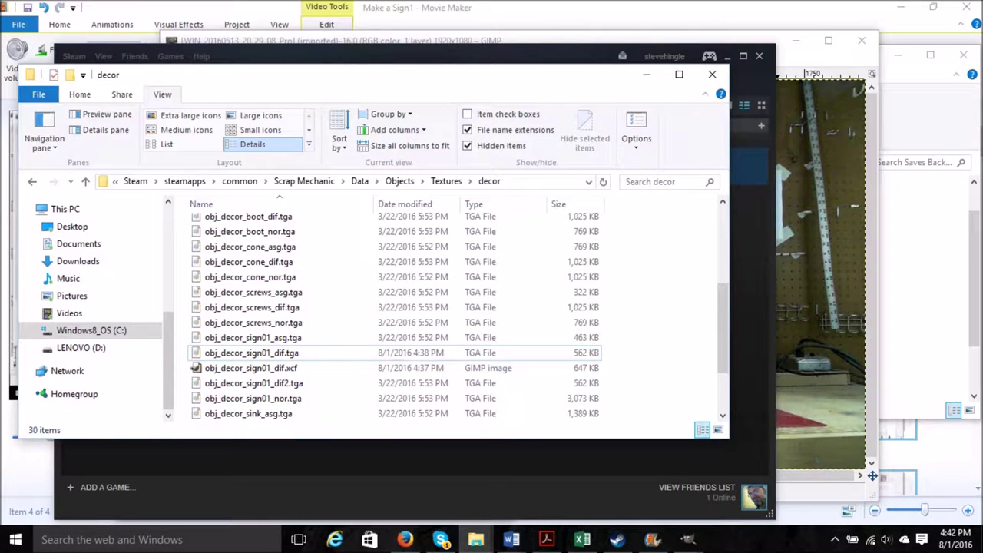
{"action": "right_click", "coordinate": [654, 275]}
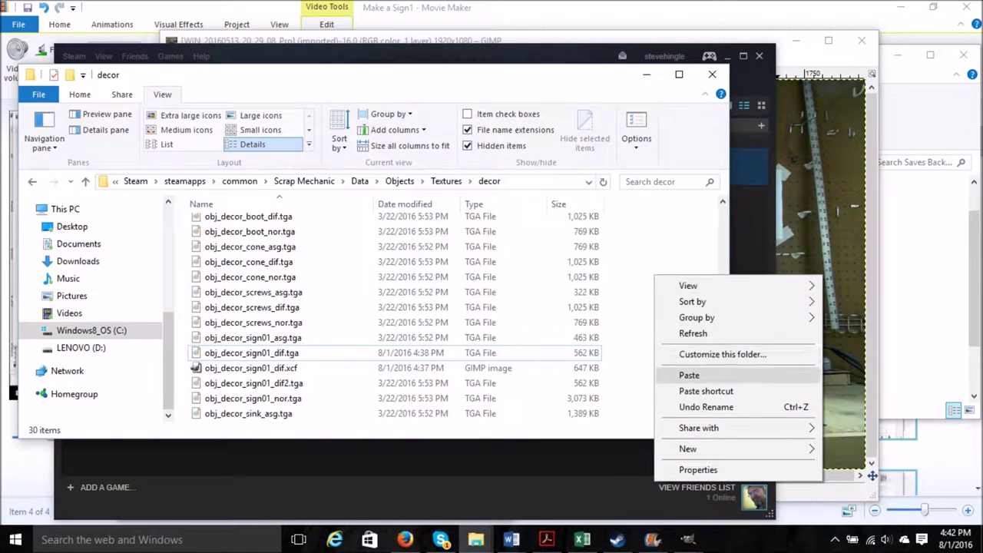
{"action": "left_click", "coordinate": [689, 375]}
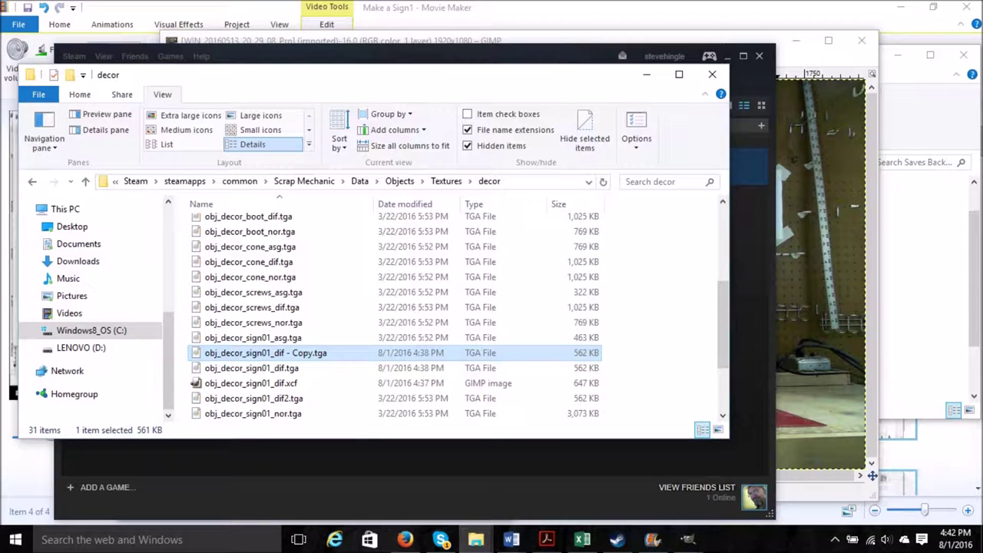
{"action": "left_click", "coordinate": [689, 540]}
Step: Open obj_decor_sign01_dif.tga in GIMP as the 1024×1024 sign texture sheet
{"action": "left_click", "coordinate": [689, 480]}
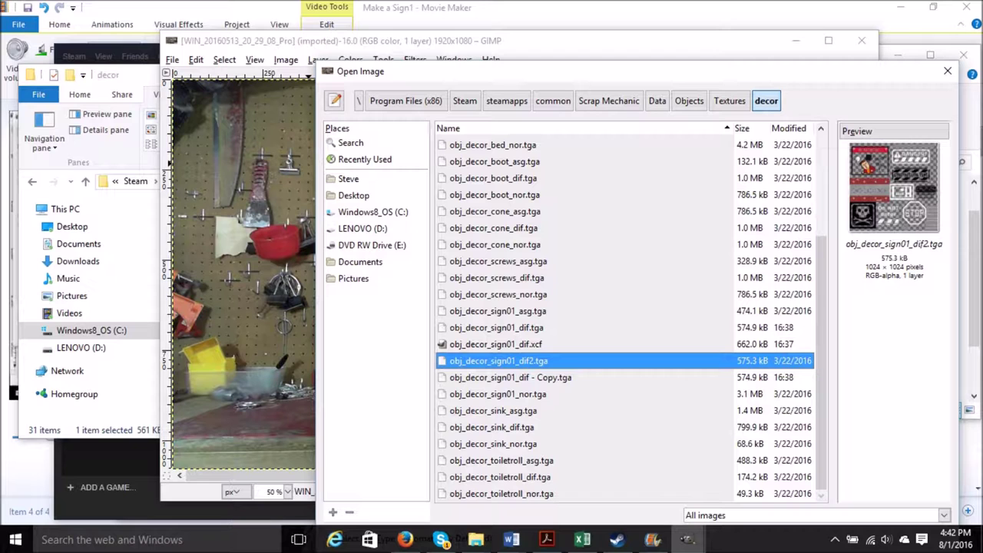
{"action": "left_click", "coordinate": [496, 327]}
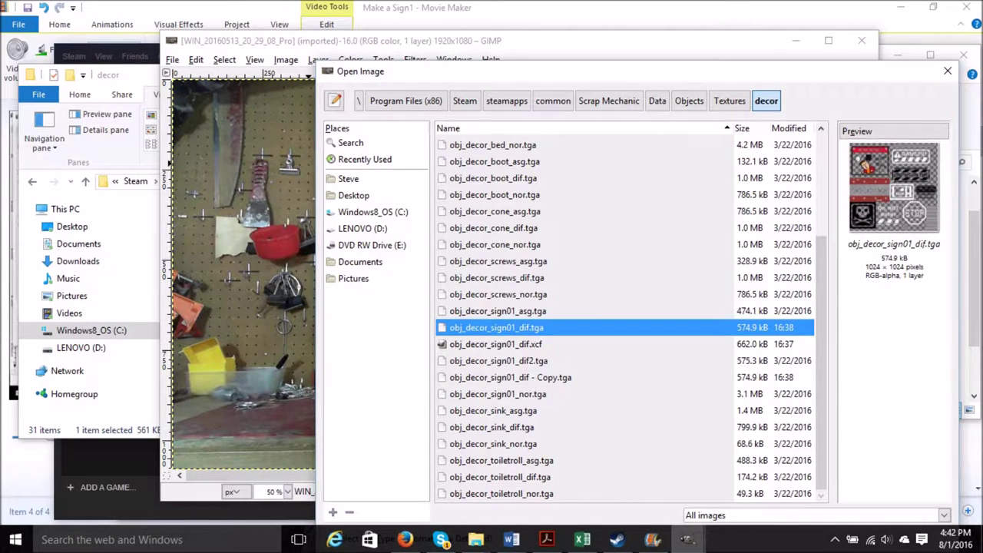
{"action": "key", "text": "Return"}
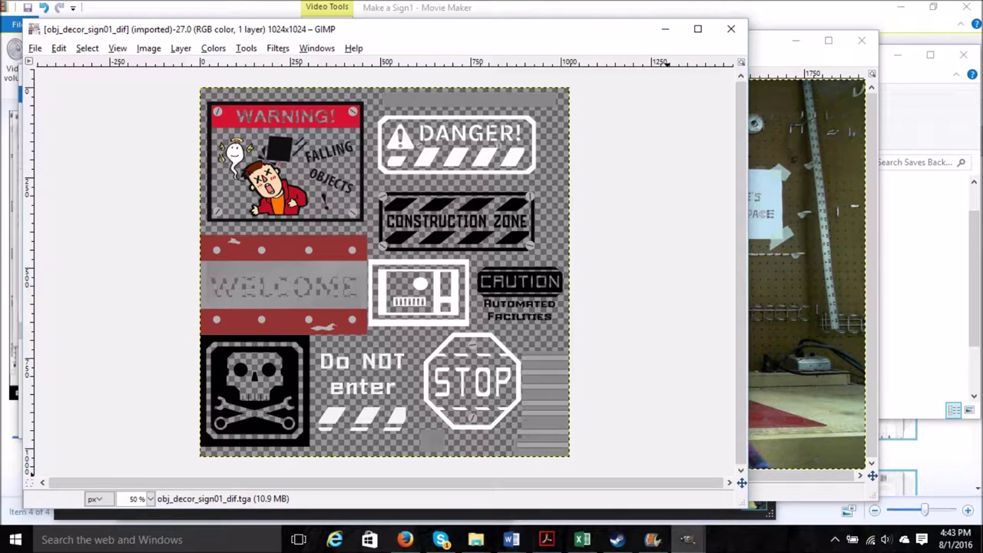
Step: Move the normal map window right and the asg window left, then bring the dif texture forward
{"action": "key", "text": "super+t"}
{"action": "key", "text": "Left"}
{"action": "key", "text": "Left"}
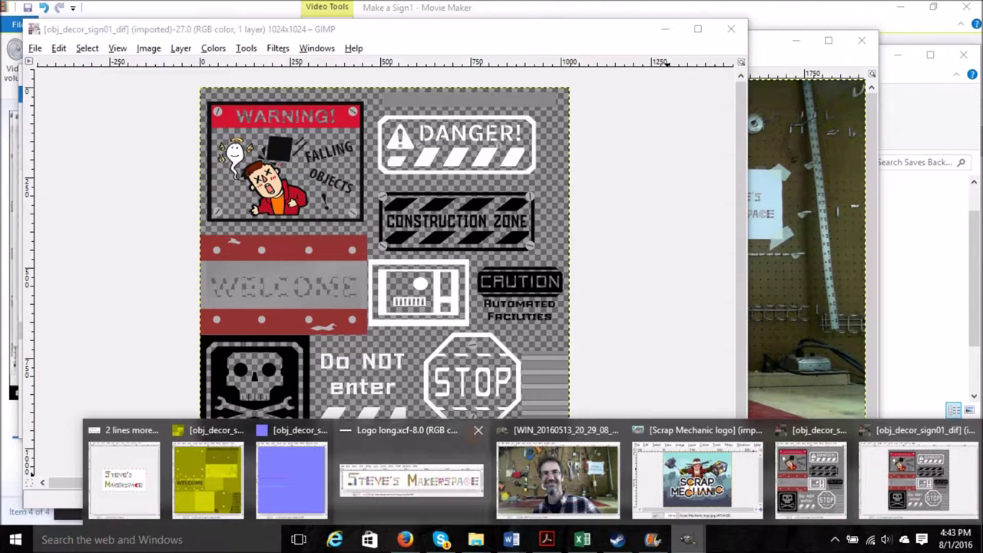
{"action": "key", "text": "Return"}
{"action": "left_click_drag", "start_coordinate": [230, 48], "coordinate": [763, 48]}
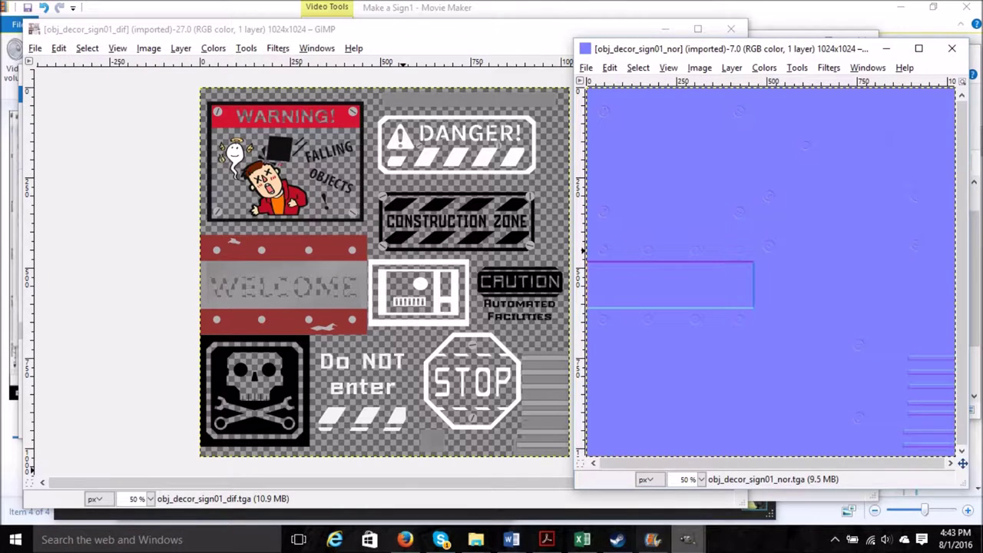
{"action": "mouse_move", "coordinate": [689, 540]}
{"action": "left_click", "coordinate": [207, 476]}
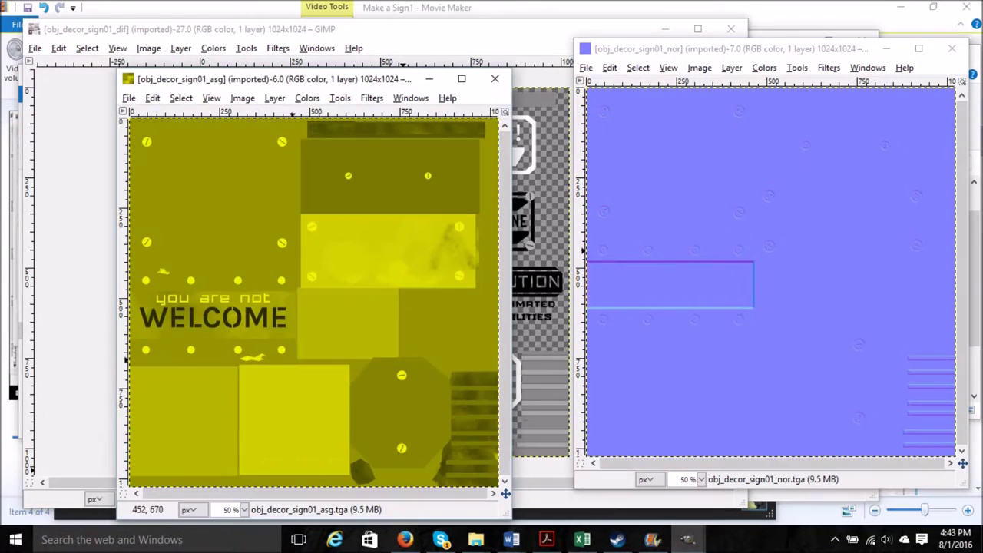
{"action": "left_click_drag", "start_coordinate": [345, 79], "coordinate": [251, 78]}
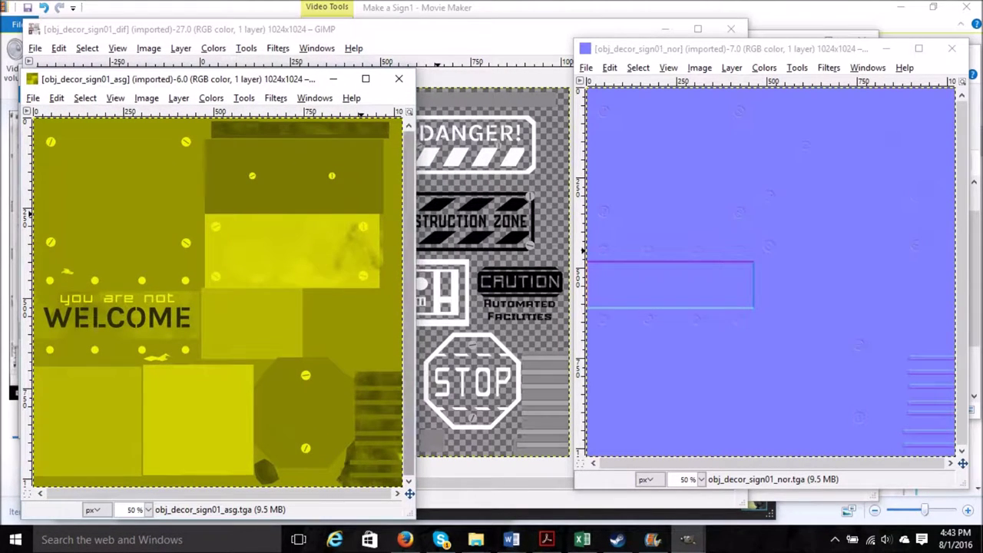
{"action": "left_click", "coordinate": [443, 70]}
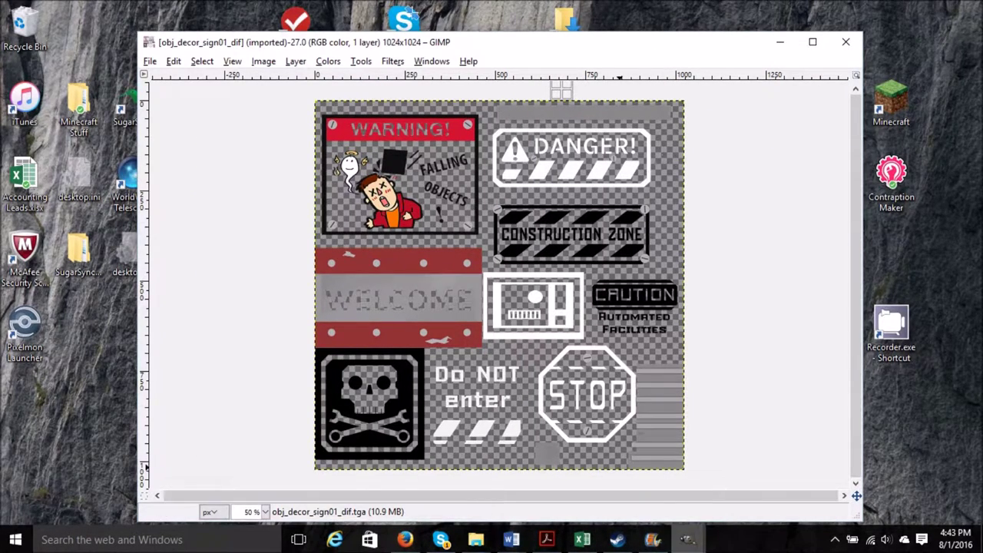
{"action": "left_click", "coordinate": [688, 539]}
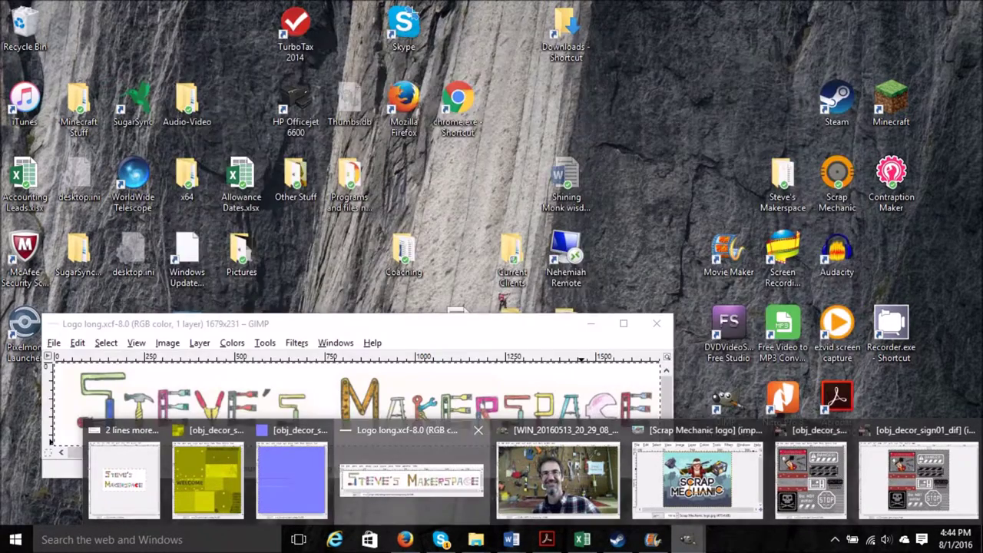
Step: Bring up Logo long.xcf and position its window over the lower sign texture
{"action": "left_click", "coordinate": [412, 480]}
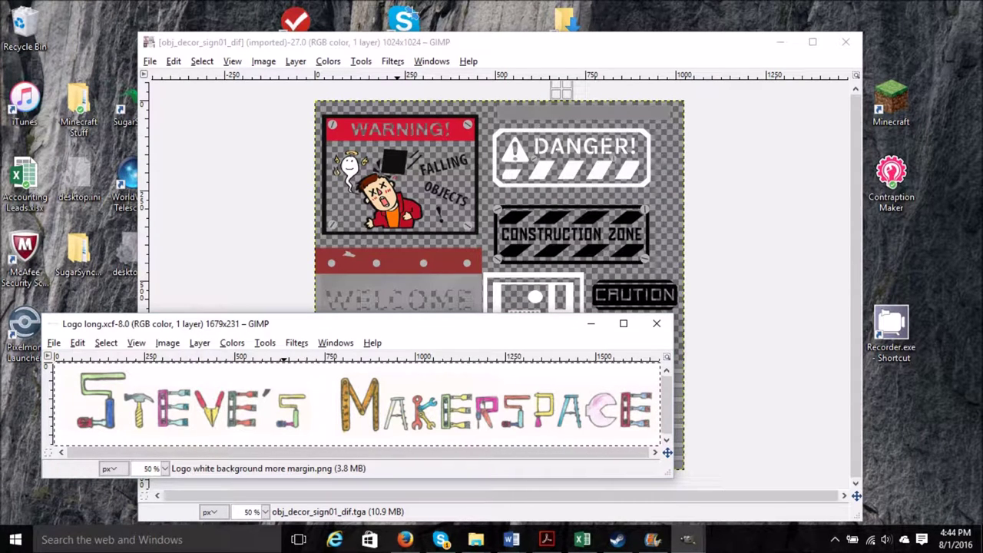
{"action": "mouse_move", "coordinate": [284, 323]}
{"action": "left_mouse_down"}
{"action": "mouse_move", "coordinate": [323, 361]}
{"action": "mouse_move", "coordinate": [348, 367]}
{"action": "mouse_move", "coordinate": [439, 332]}
{"action": "left_mouse_up"}
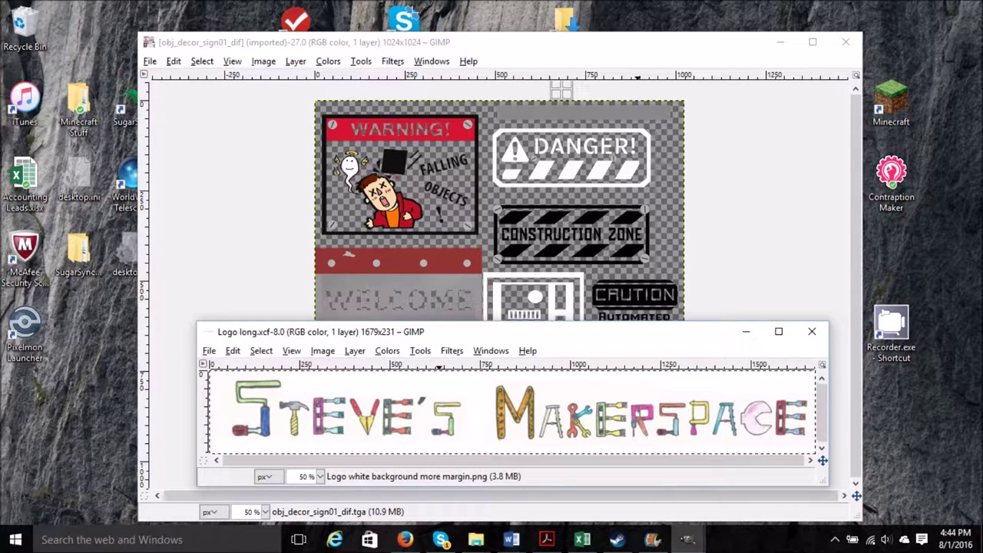
Step: Scale the makerspace logo image to 350×48
{"action": "left_click", "coordinate": [384, 400]}
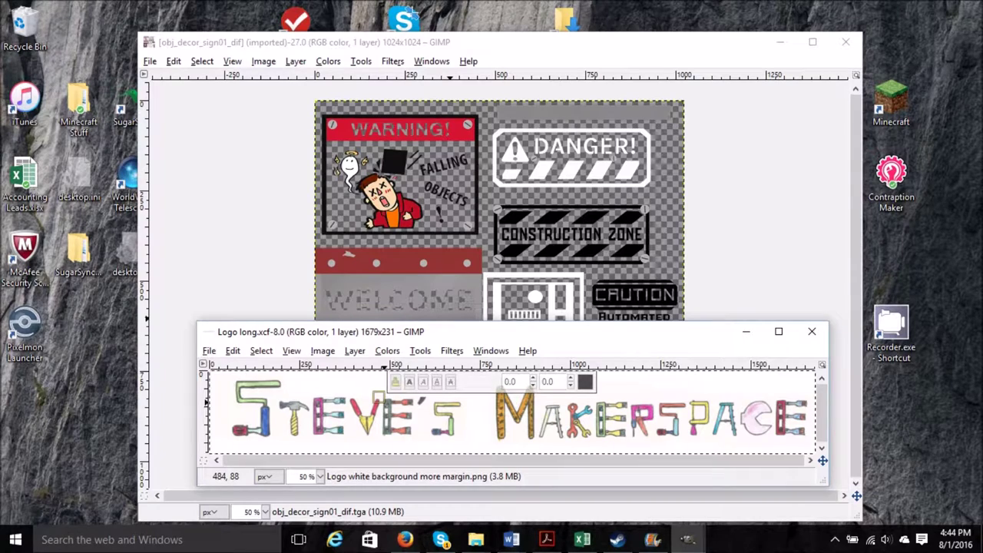
{"action": "left_click_drag", "start_coordinate": [461, 332], "coordinate": [445, 269]}
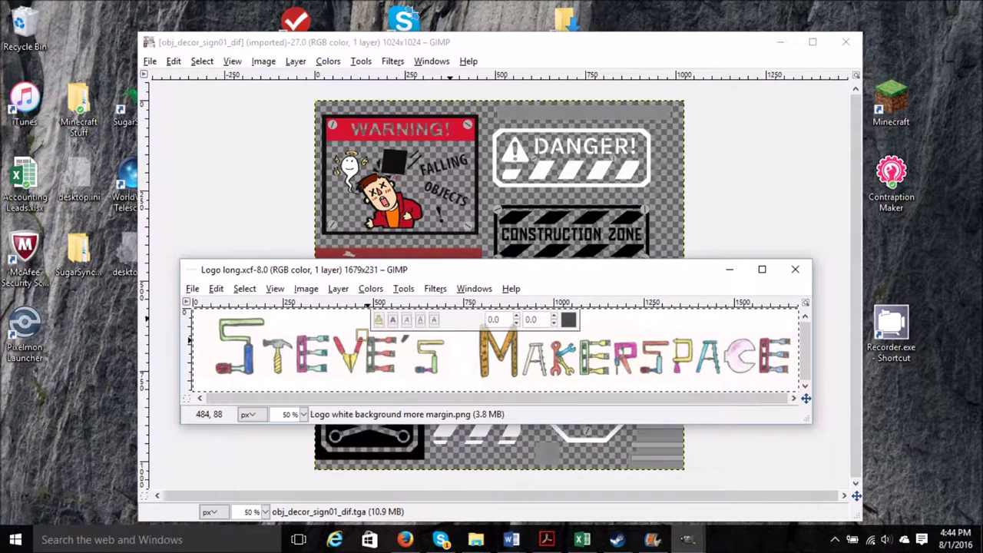
{"action": "left_click", "coordinate": [306, 288]}
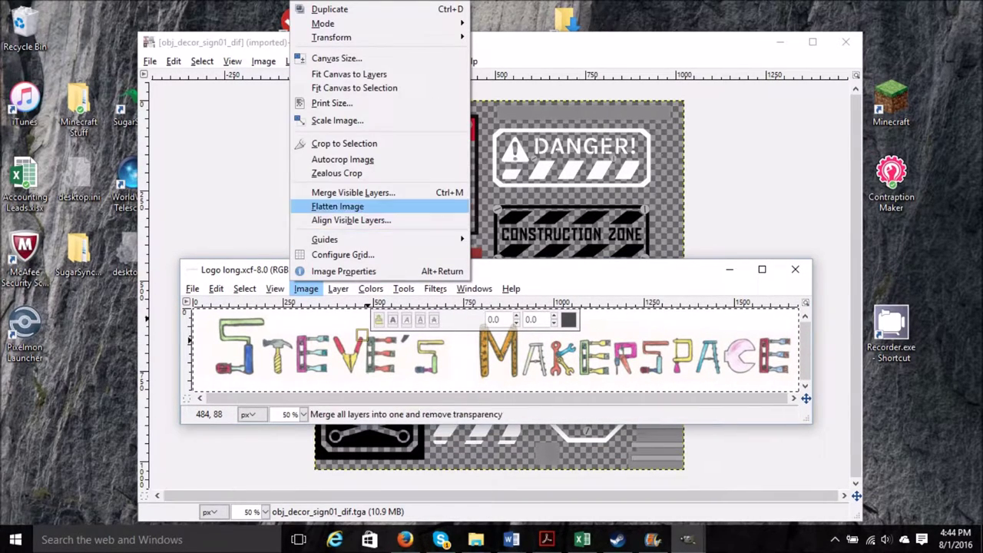
{"action": "left_click", "coordinate": [337, 120]}
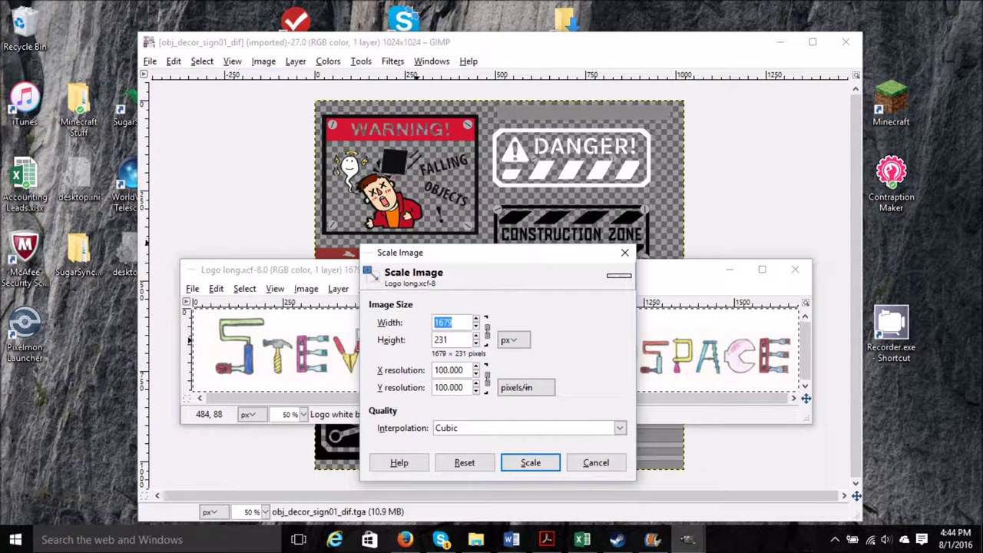
{"action": "type", "text": "350"}
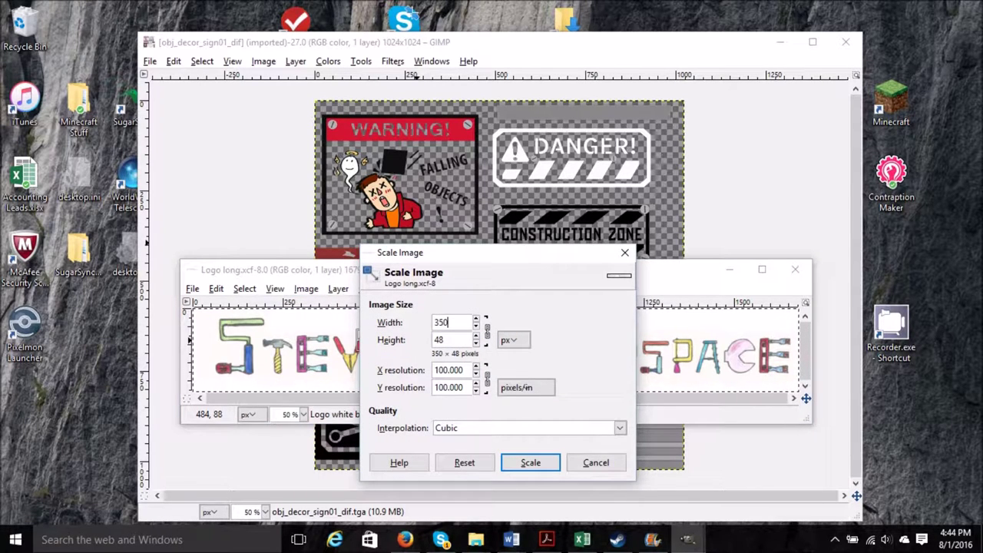
{"action": "left_click", "coordinate": [531, 462]}
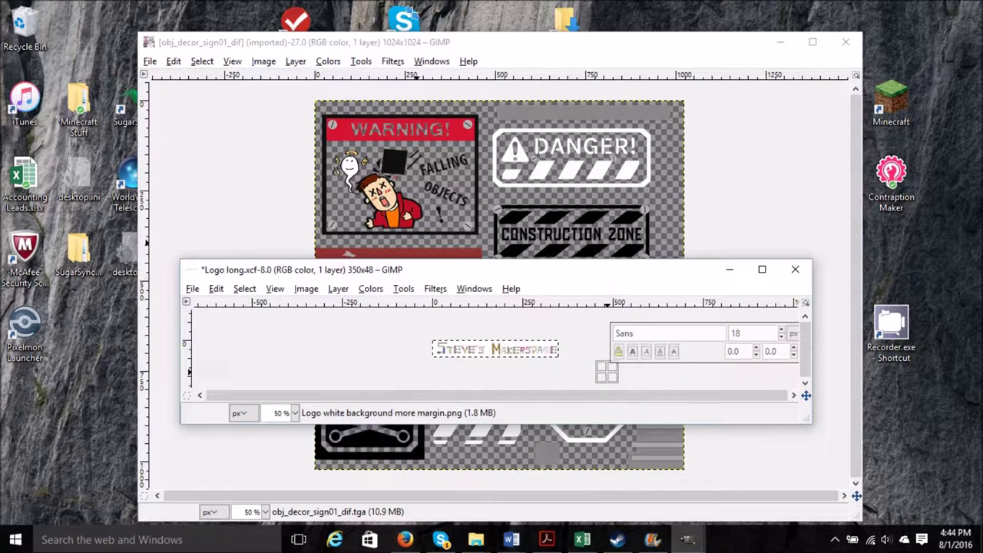
Step: Copy the scaled logo and paste it into the sign texture
{"action": "left_click", "coordinate": [216, 288]}
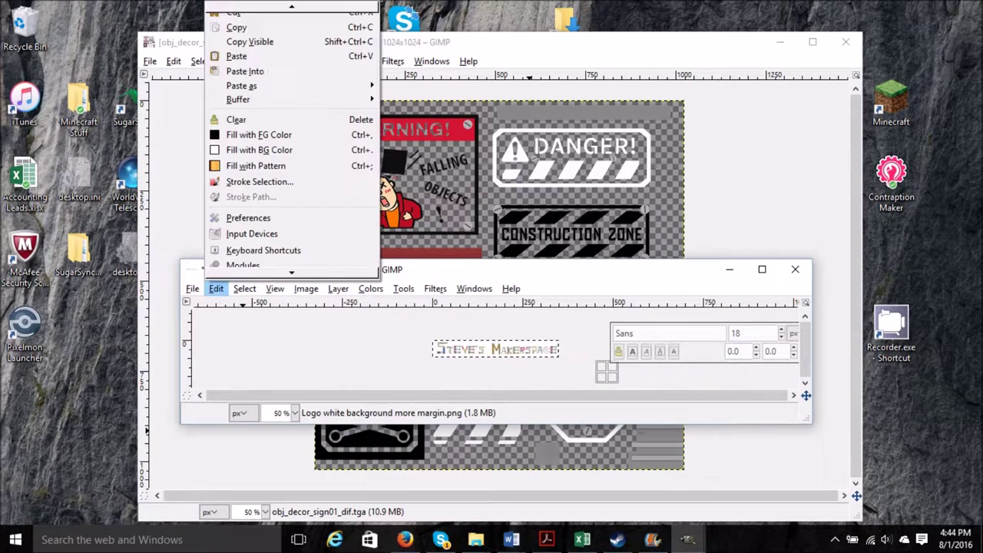
{"action": "left_click", "coordinate": [237, 22]}
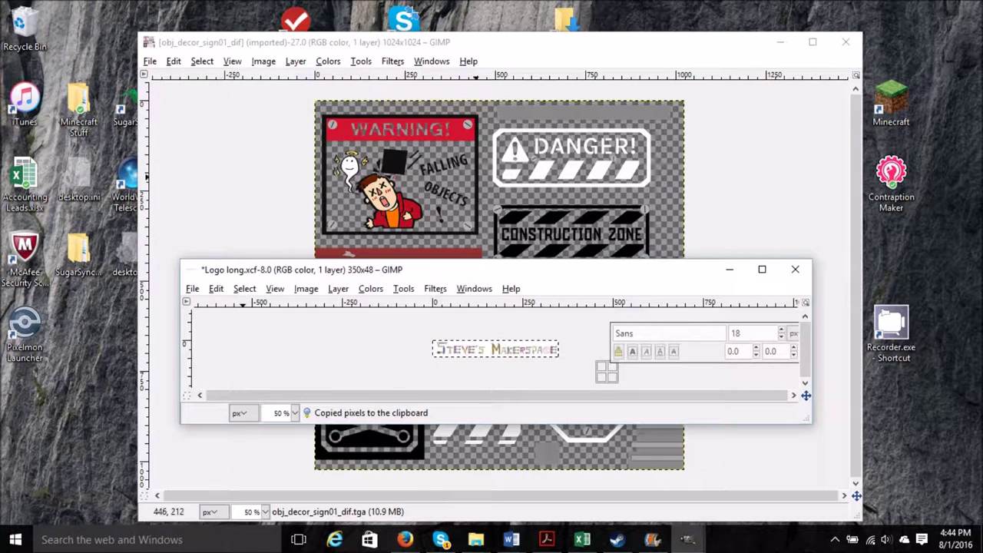
{"action": "left_click", "coordinate": [526, 230]}
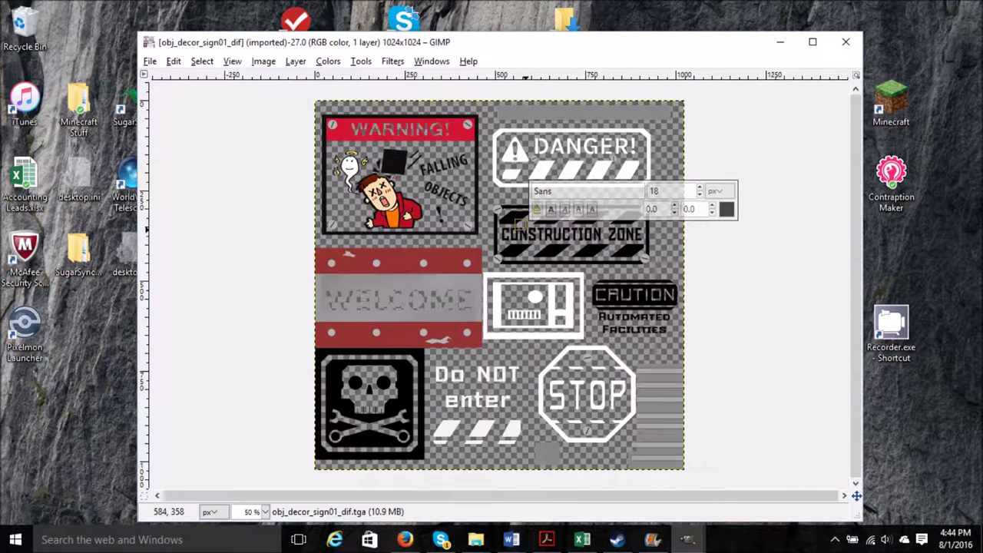
{"action": "left_click", "coordinate": [174, 61]}
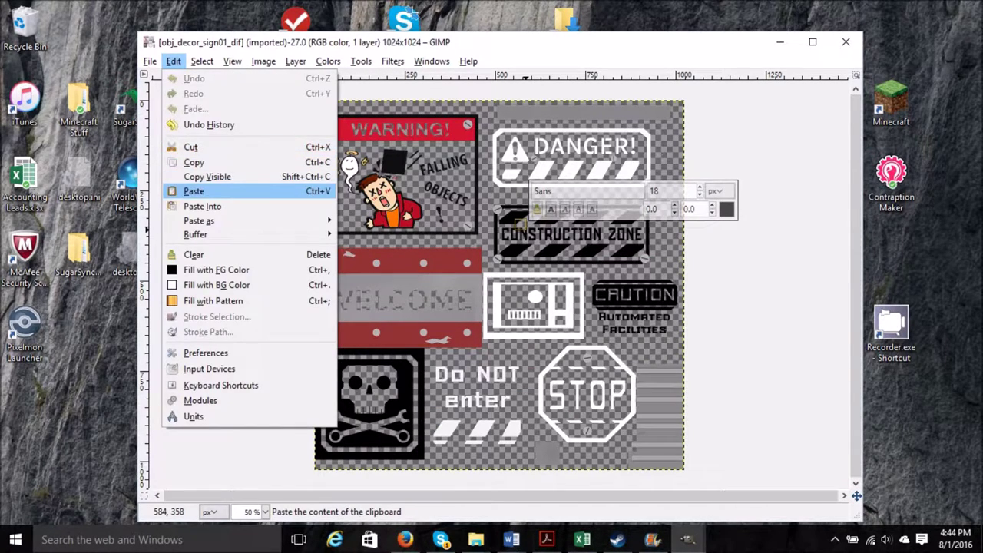
{"action": "left_click", "coordinate": [186, 191]}
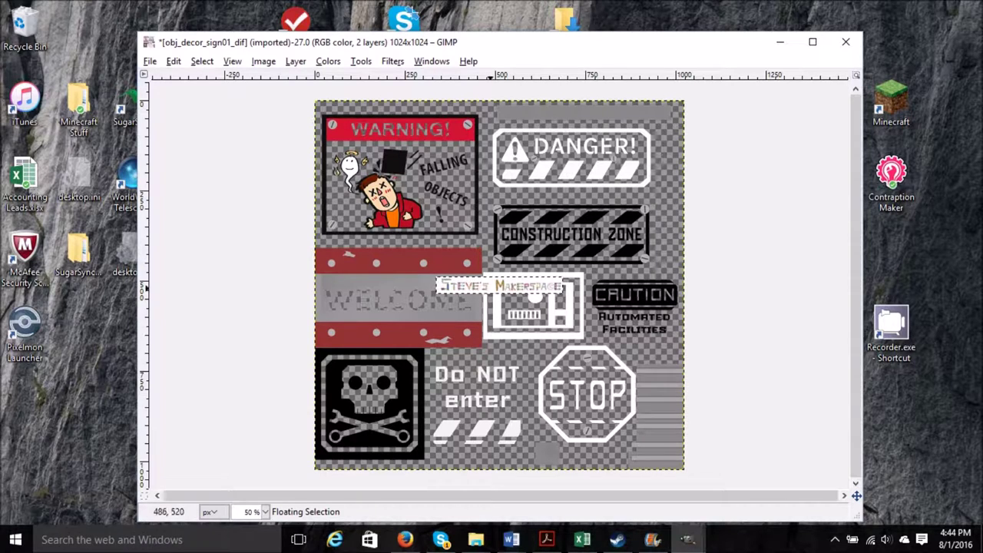
{"action": "left_click", "coordinate": [485, 282]}
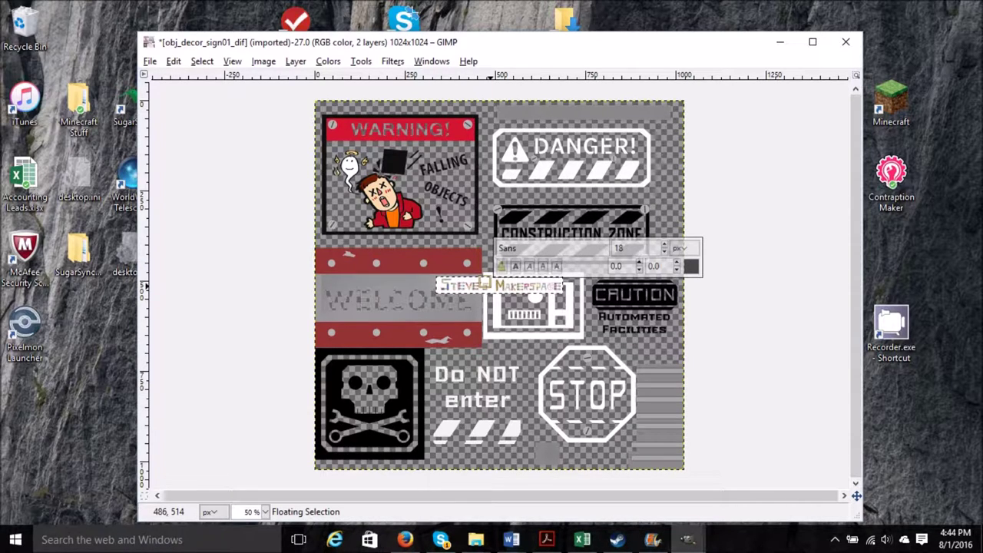
Step: Drag the floating logo with Rectangle Select onto the Danger sign at top right
{"action": "key", "text": "alt+t"}
{"action": "key", "text": "Down"}
{"action": "key", "text": "Right"}
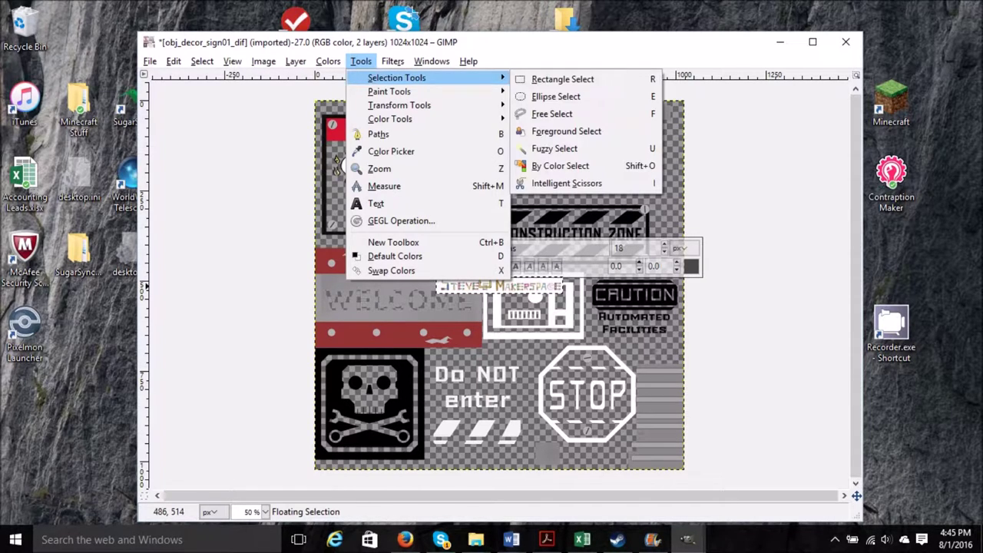
{"action": "key", "text": "Return"}
{"action": "left_click_drag", "start_coordinate": [504, 295], "coordinate": [571, 146]}
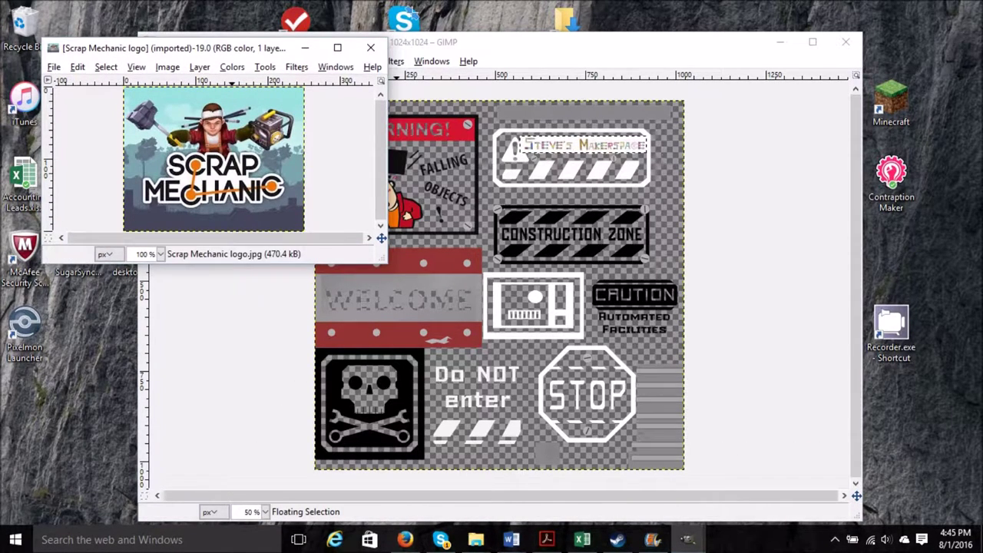
{"action": "left_click_drag", "start_coordinate": [230, 48], "coordinate": [728, 150]}
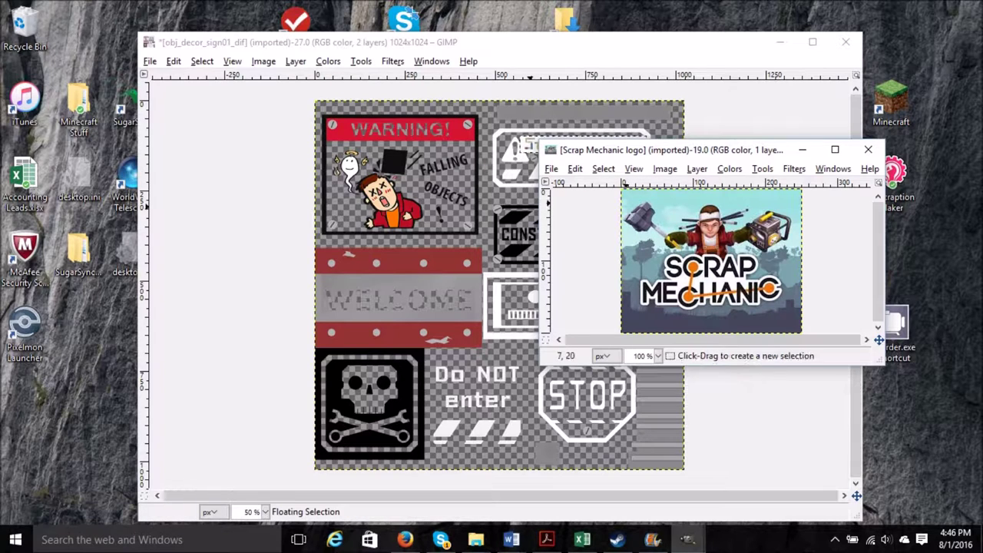
Step: Scale the Scrap Mechanic logo to 400×320
{"action": "left_click", "coordinate": [666, 168]}
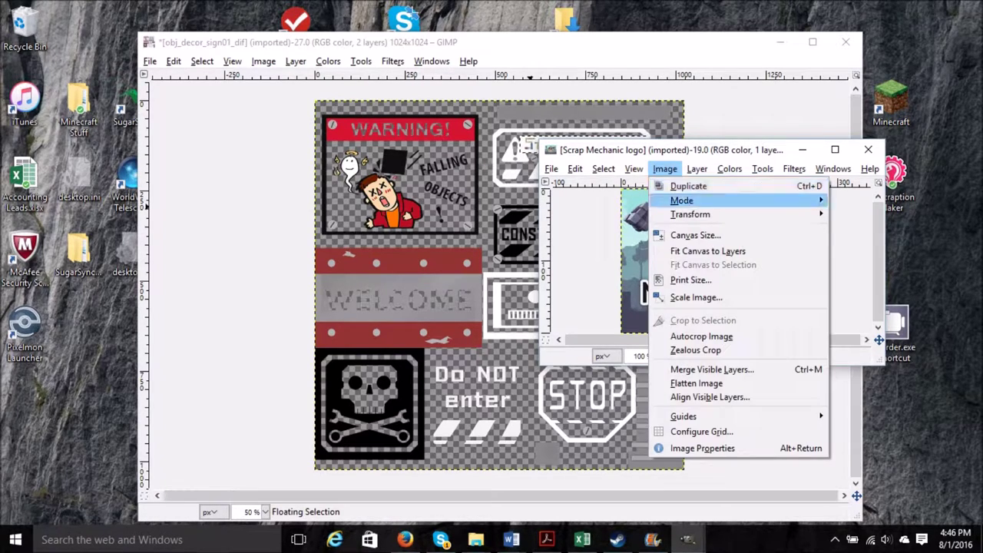
{"action": "left_click", "coordinate": [696, 297]}
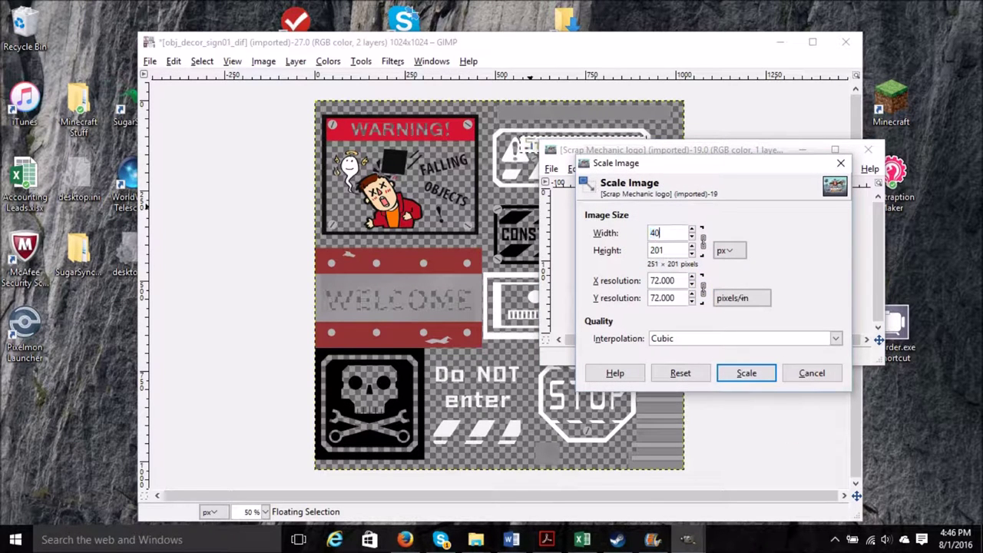
{"action": "key", "text": "Tab"}
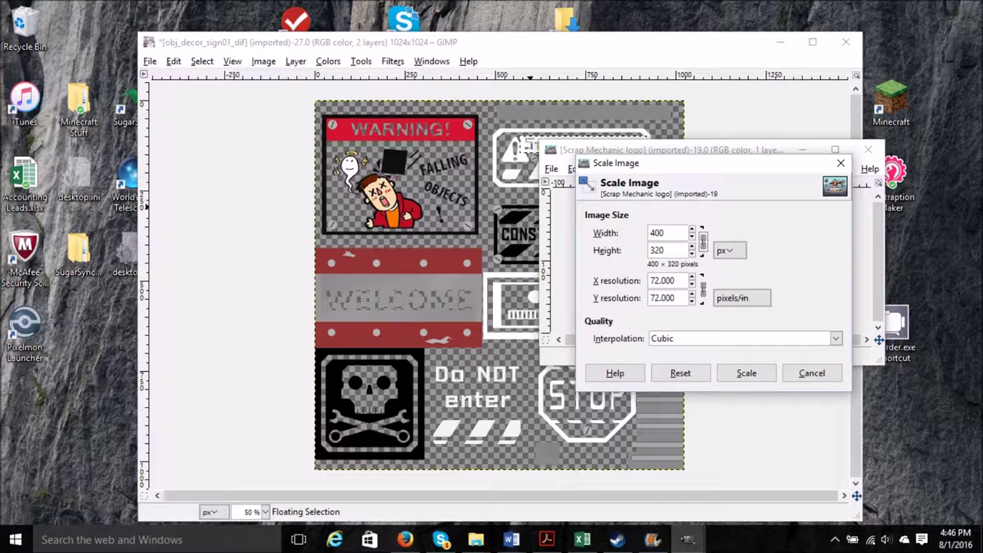
{"action": "left_click", "coordinate": [746, 373]}
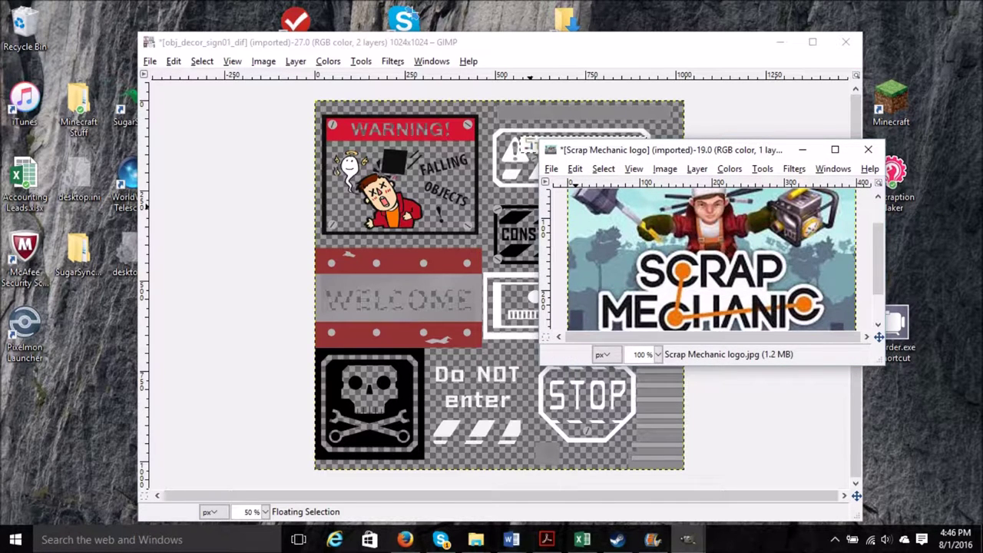
Step: Anchor the makerspace logo, then paste the Scrap Mechanic logo over the top-left Warning sign
{"action": "left_click", "coordinate": [574, 168]}
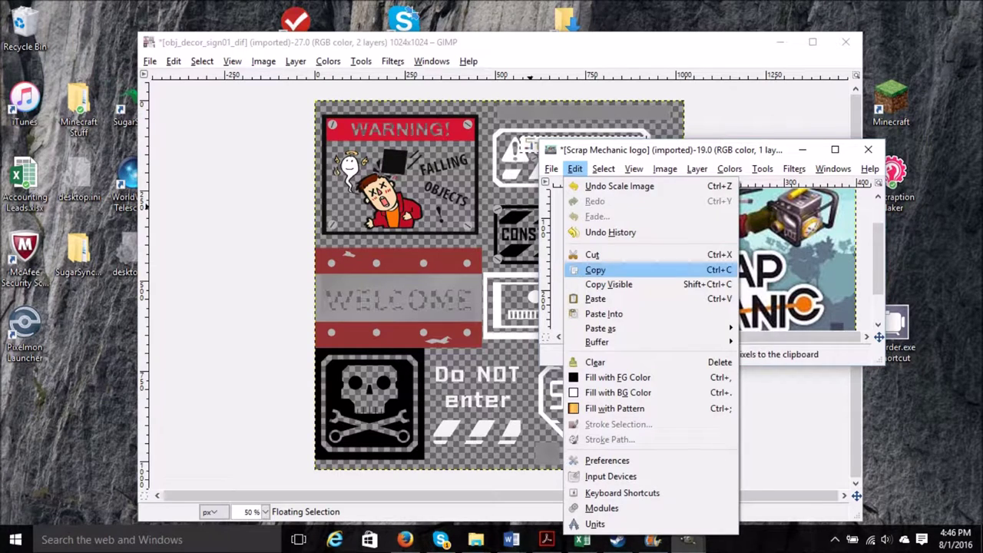
{"action": "left_click", "coordinate": [596, 270]}
{"action": "left_click", "coordinate": [338, 140]}
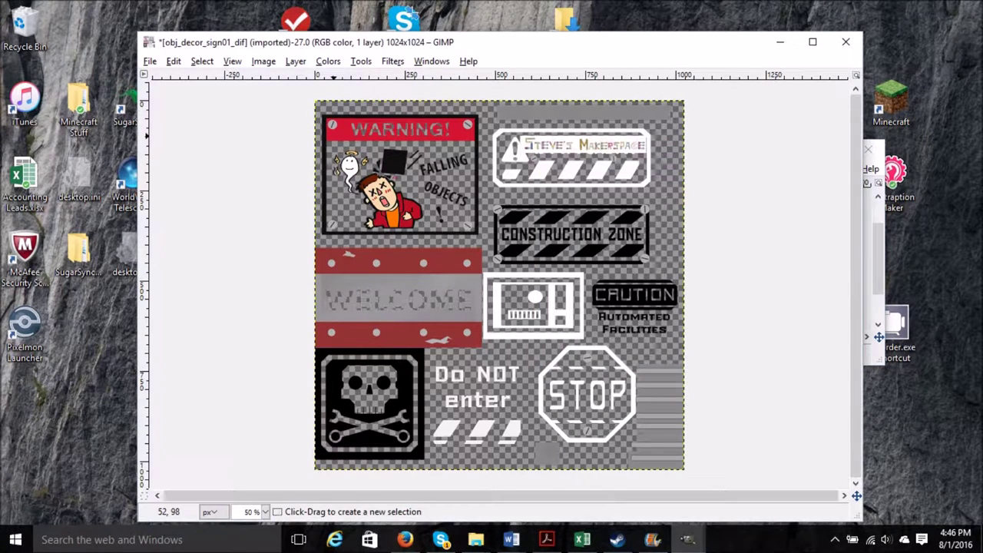
{"action": "left_click", "coordinate": [173, 61]}
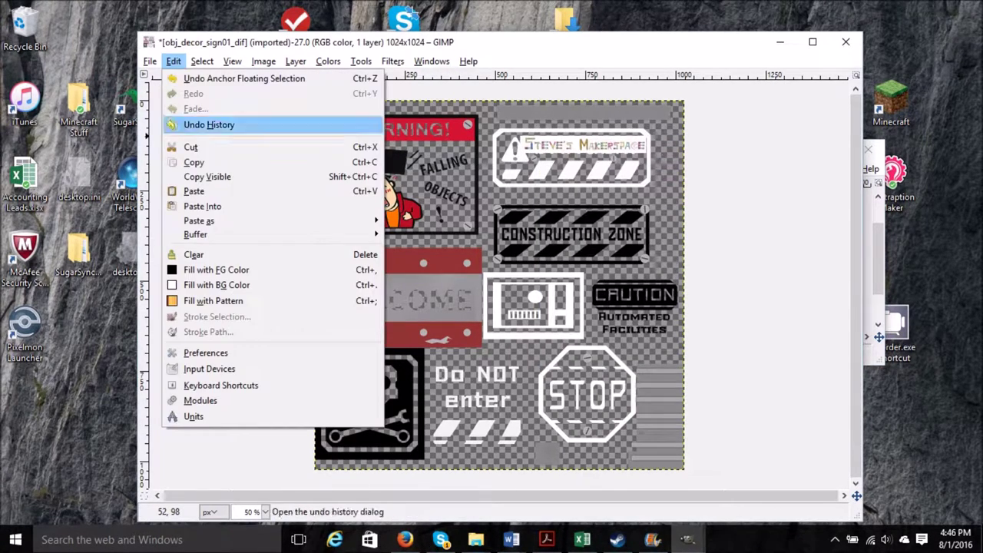
{"action": "left_click", "coordinate": [199, 190]}
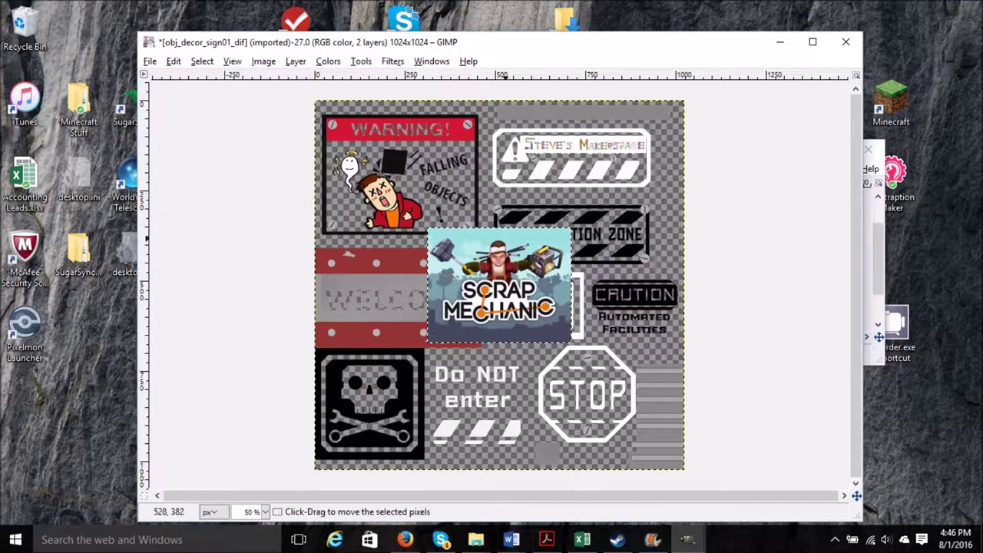
{"action": "left_click_drag", "start_coordinate": [513, 243], "coordinate": [411, 127]}
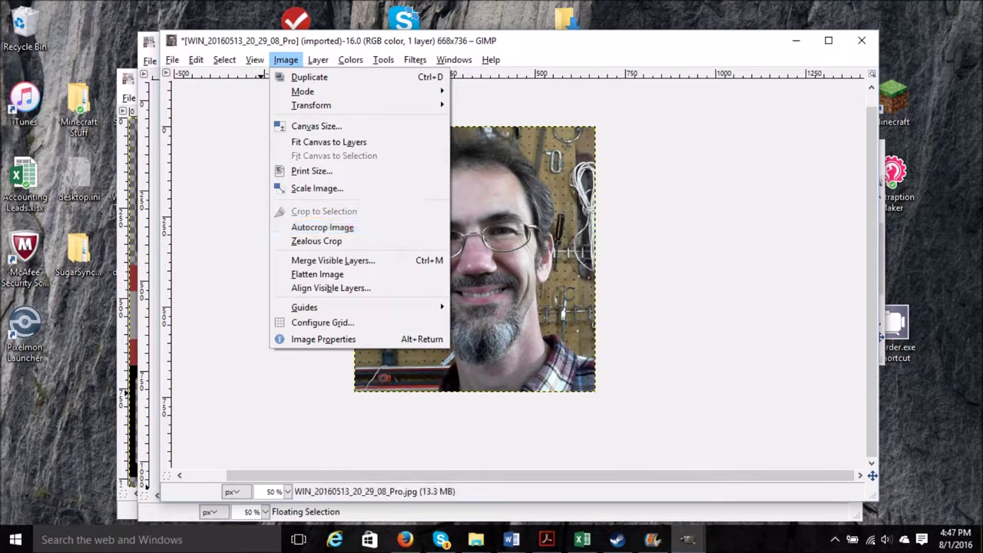
Step: Scale the face photo to 270×297 and copy it
{"action": "left_click", "coordinate": [318, 189]}
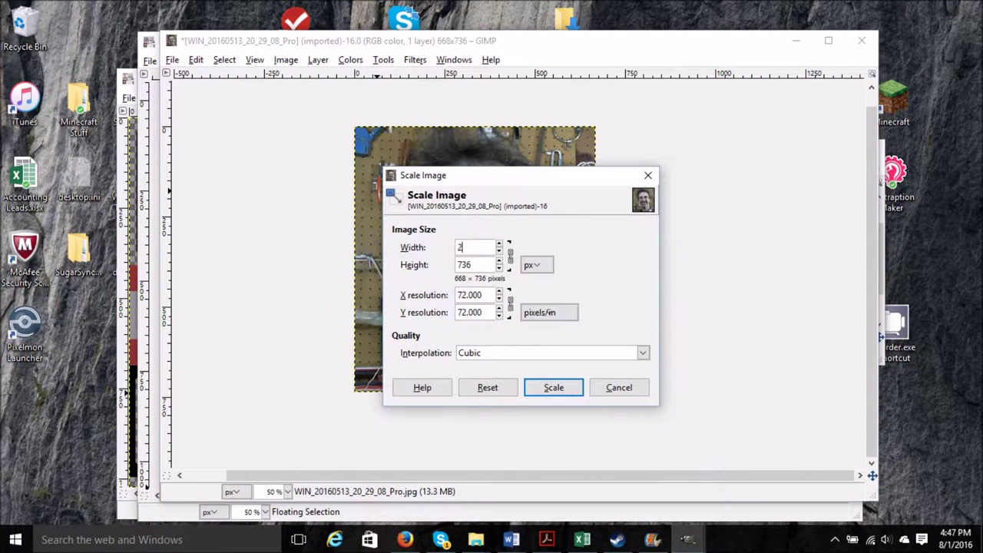
{"action": "key", "text": "Tab"}
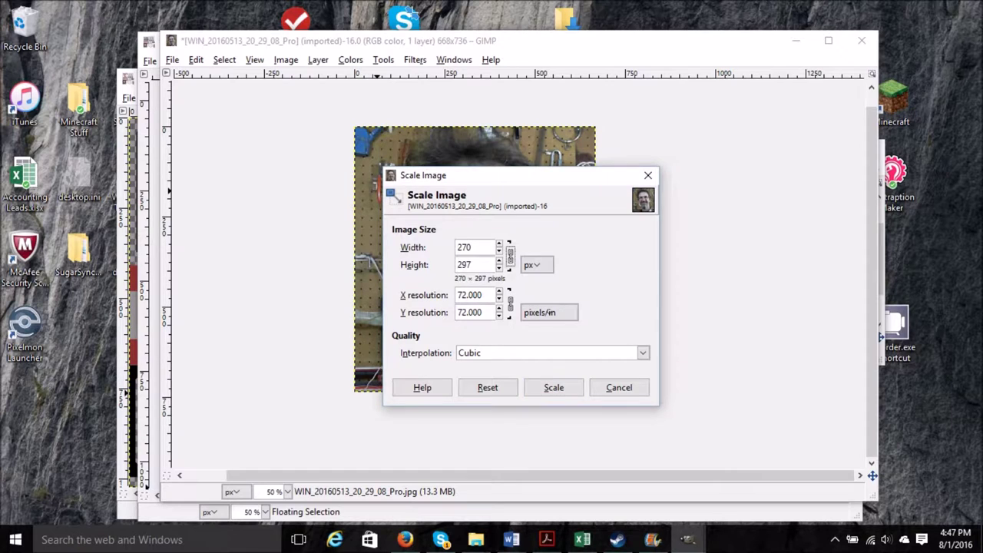
{"action": "left_click", "coordinate": [554, 387]}
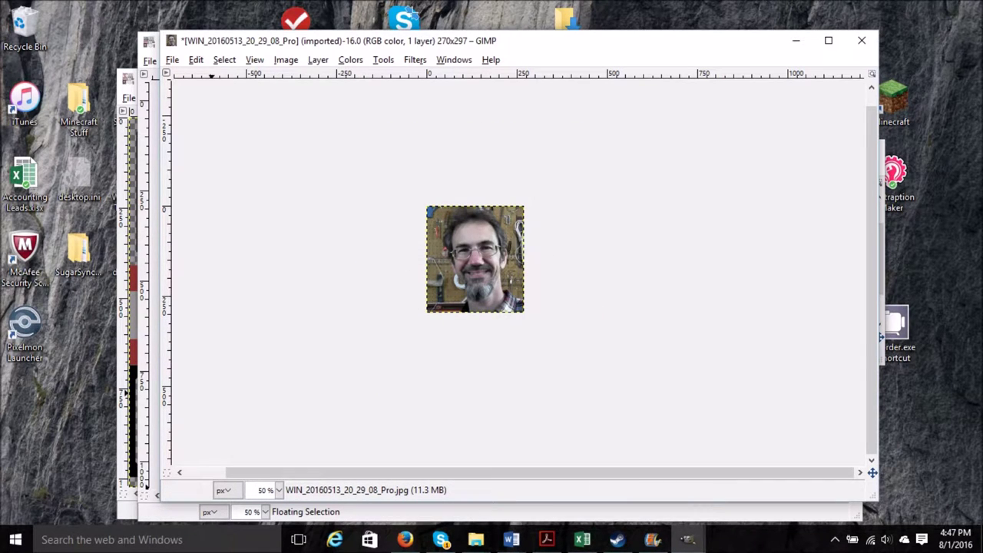
{"action": "left_click", "coordinate": [196, 59]}
{"action": "left_click", "coordinate": [215, 162]}
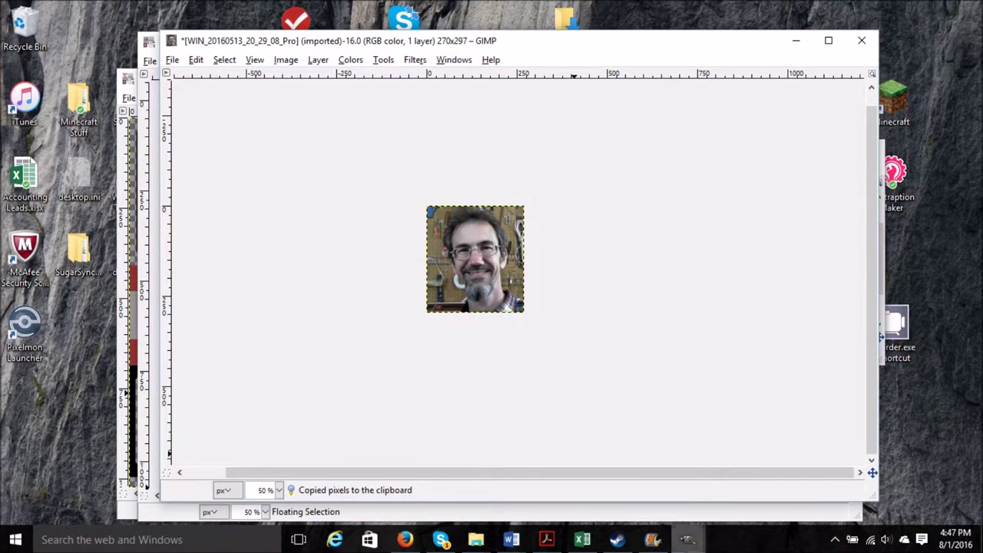
Step: Paste the photo into the sign texture and drag it onto the bottom-left skull sign
{"action": "left_click", "coordinate": [687, 539]}
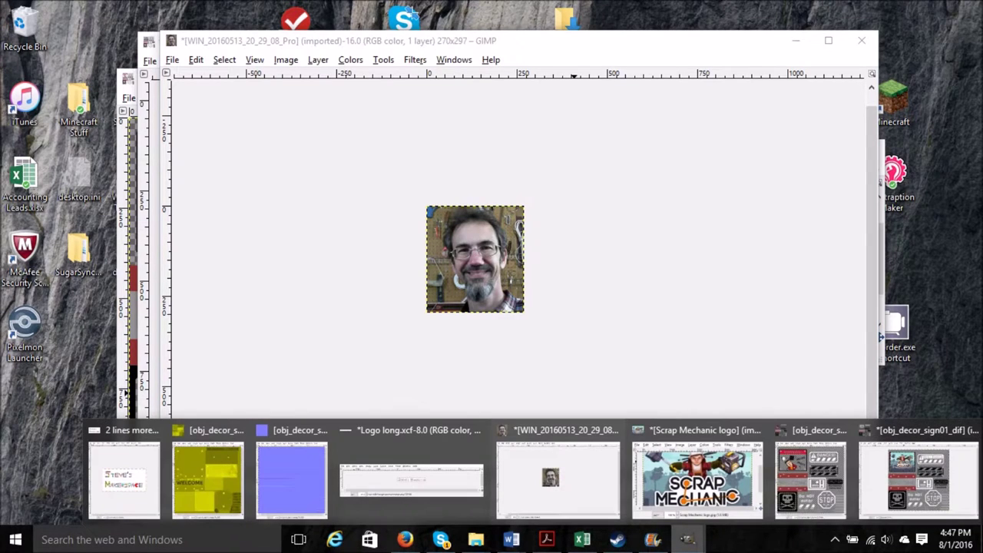
{"action": "left_click", "coordinate": [918, 480]}
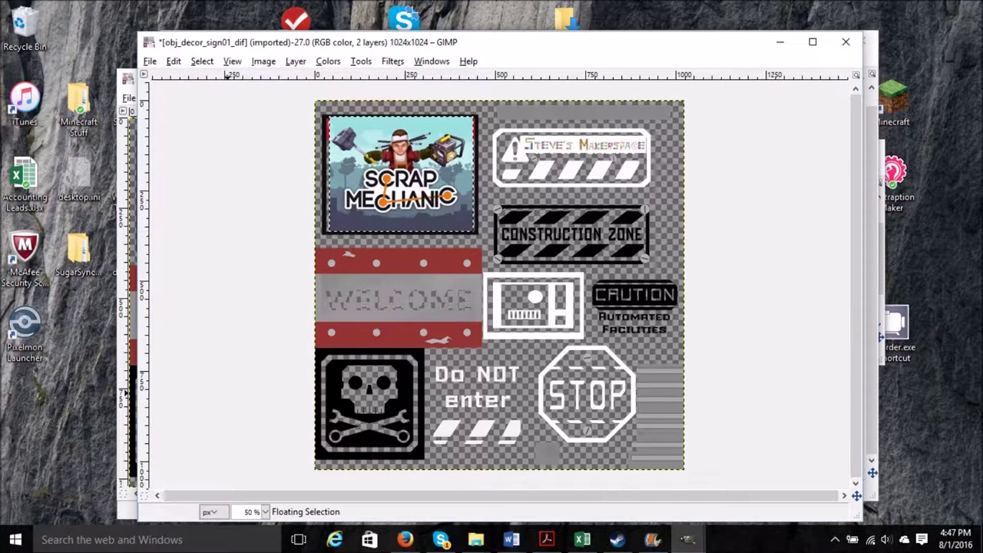
{"action": "left_click", "coordinate": [173, 60]}
{"action": "left_click", "coordinate": [184, 191]}
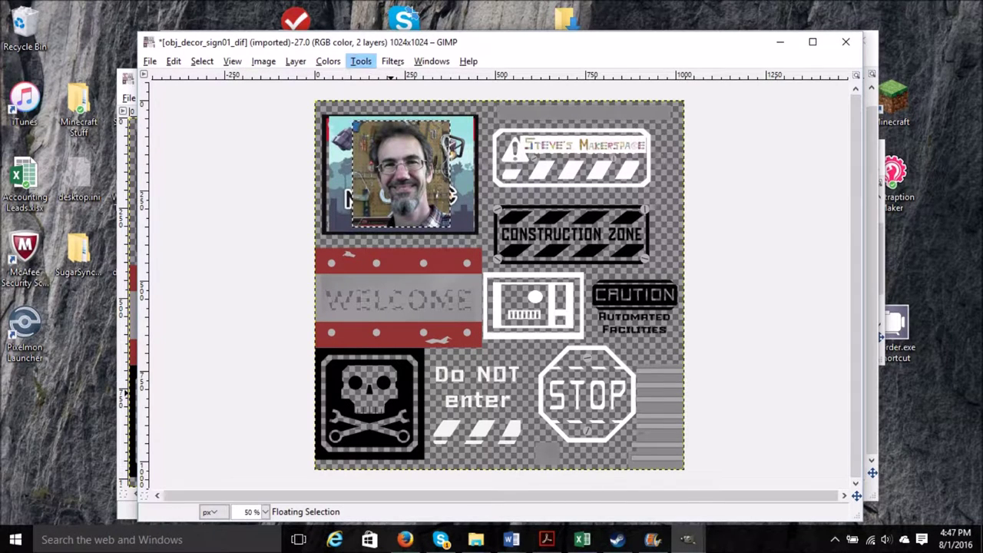
{"action": "left_click", "coordinate": [361, 61]}
{"action": "left_click", "coordinate": [520, 79]}
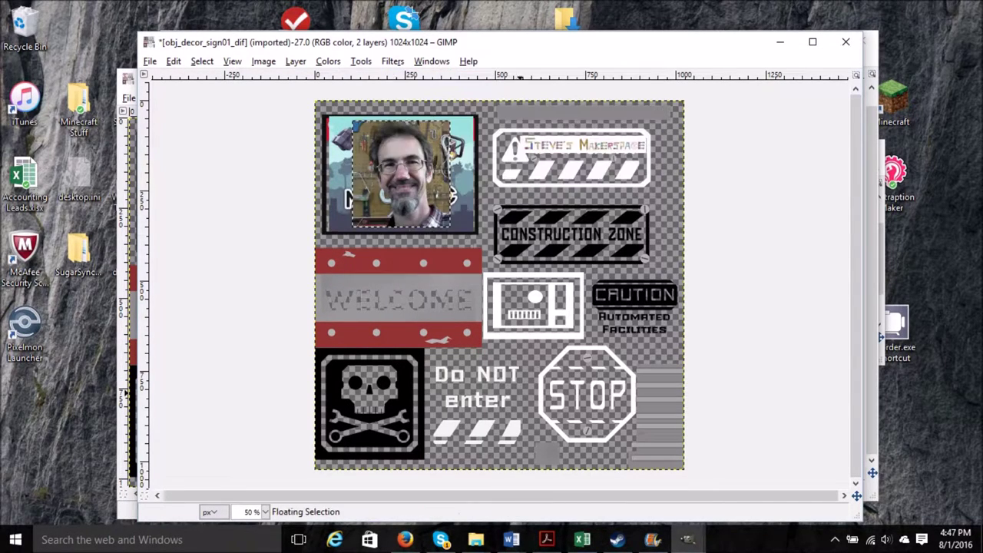
{"action": "left_click_drag", "start_coordinate": [396, 142], "coordinate": [362, 389]}
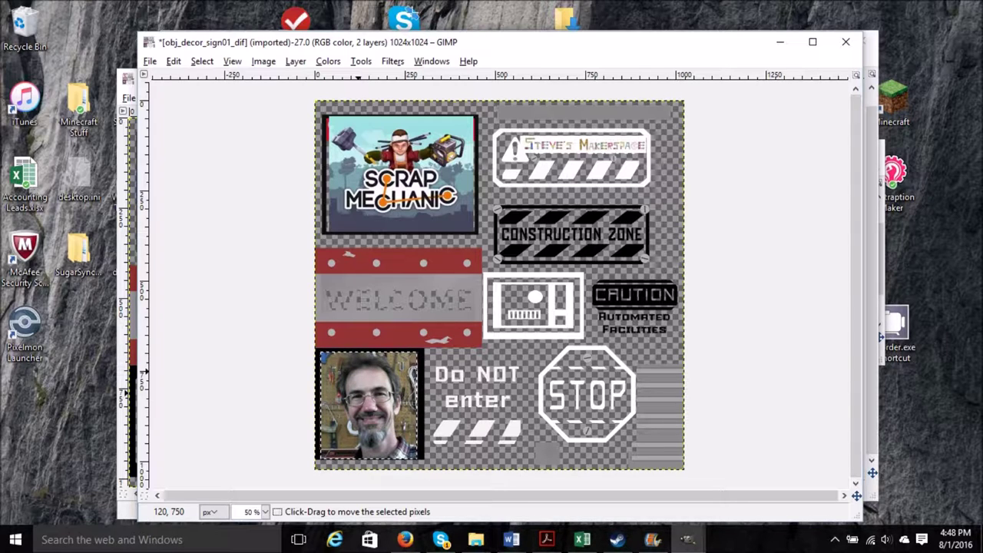
Step: Anchor the face photo and rectangle-select the Construction Zone sign area
{"action": "key", "text": "ctrl+h"}
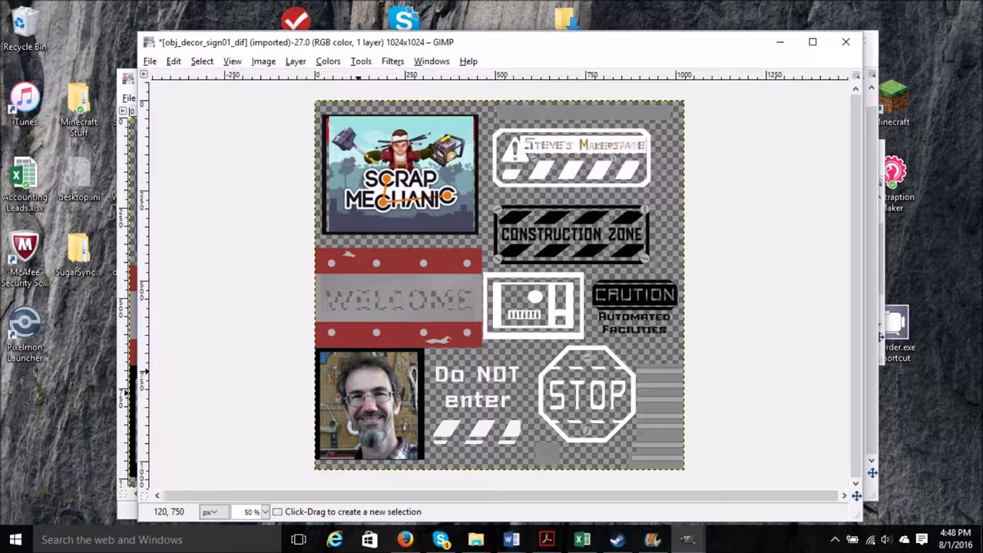
{"action": "key", "text": "alt+t"}
{"action": "key", "text": "Down"}
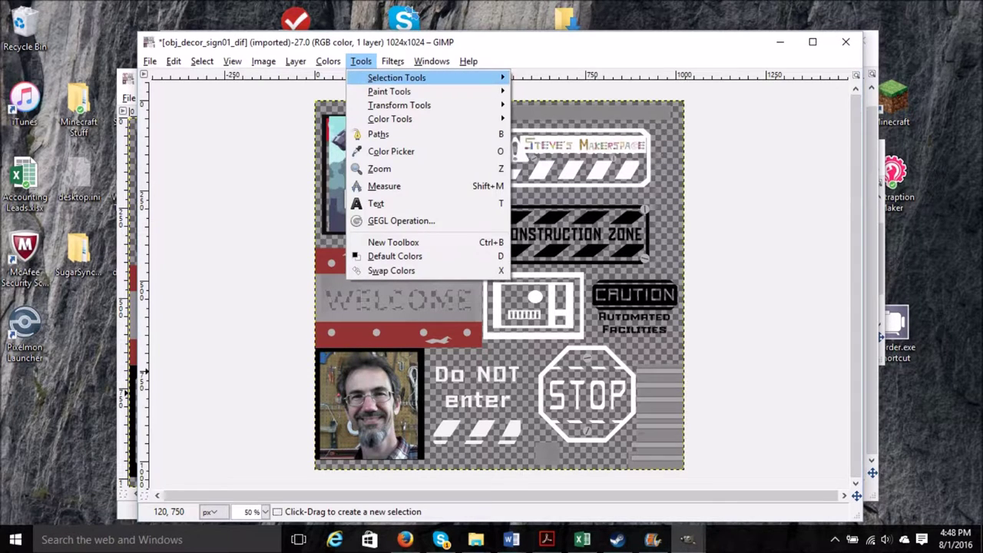
{"action": "key", "text": "Right"}
{"action": "key", "text": "Return"}
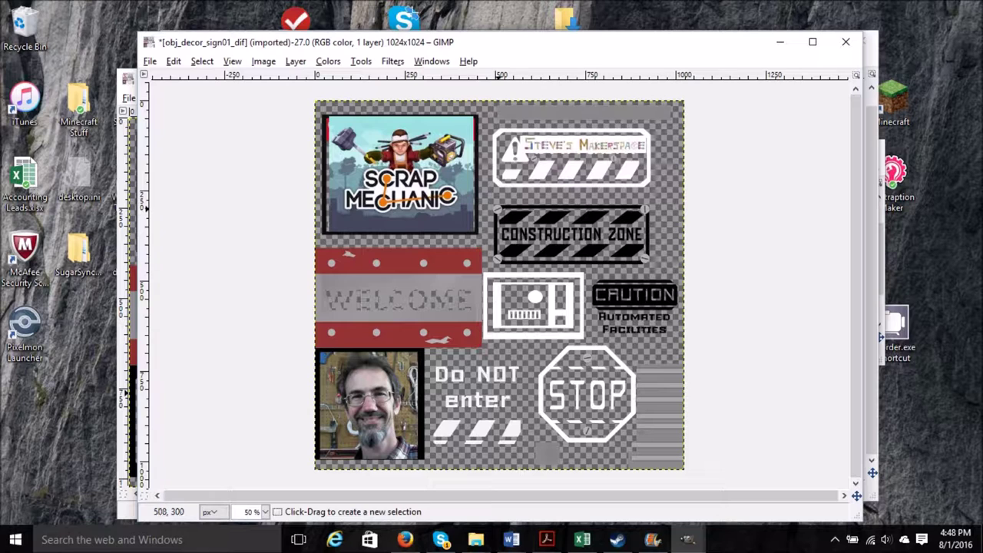
{"action": "left_click_drag", "start_coordinate": [498, 209], "coordinate": [653, 261]}
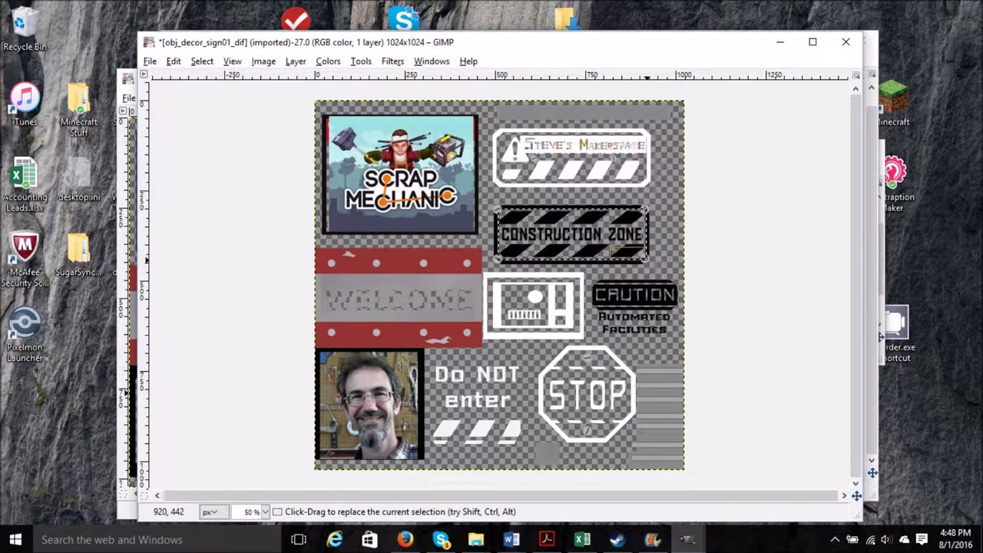
{"action": "key", "text": "alt+t"}
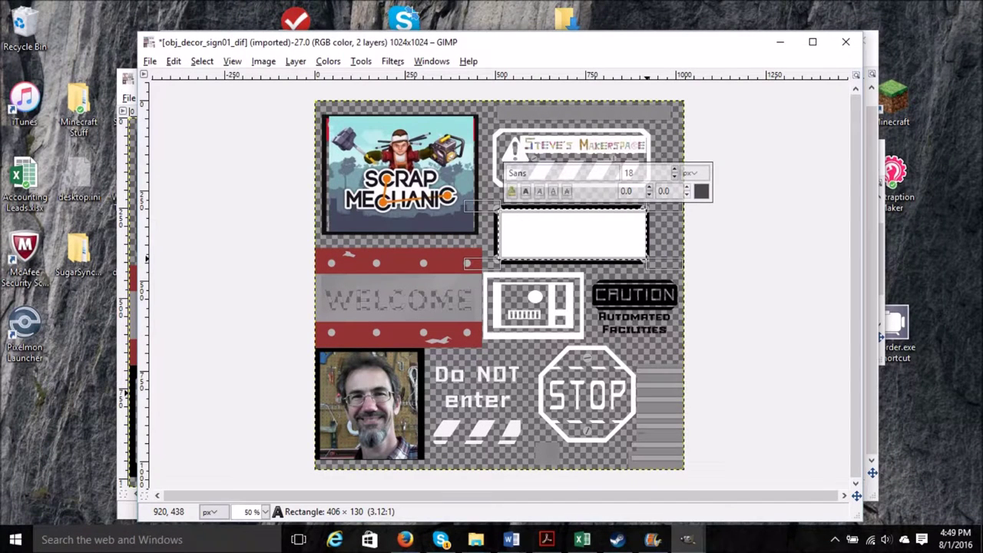
Step: Type 'Custom Sign' on the white panel and enlarge its font size
{"action": "type", "text": "Custom Sign"}
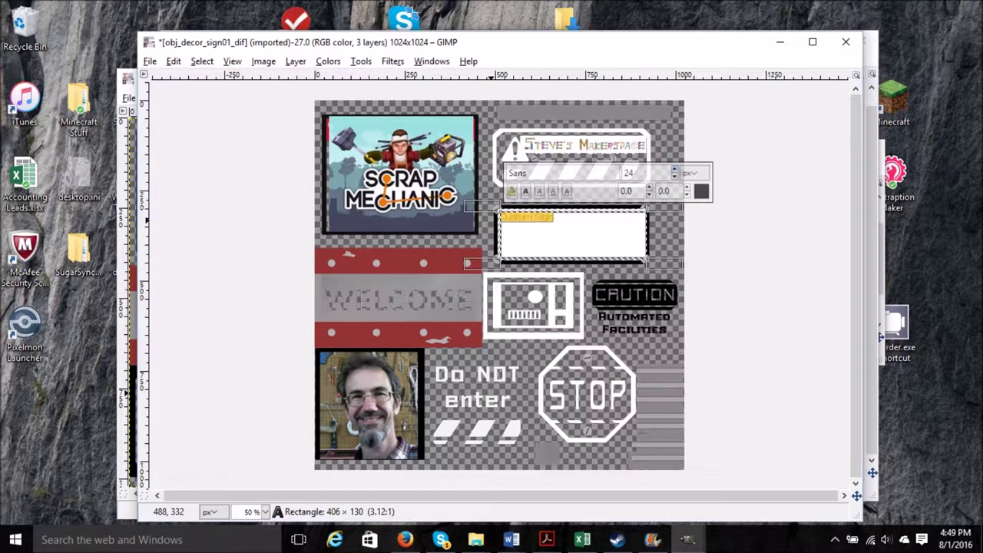
{"action": "scroll", "coordinate": [653, 173], "scroll_direction": "up", "scroll_amount": 20}
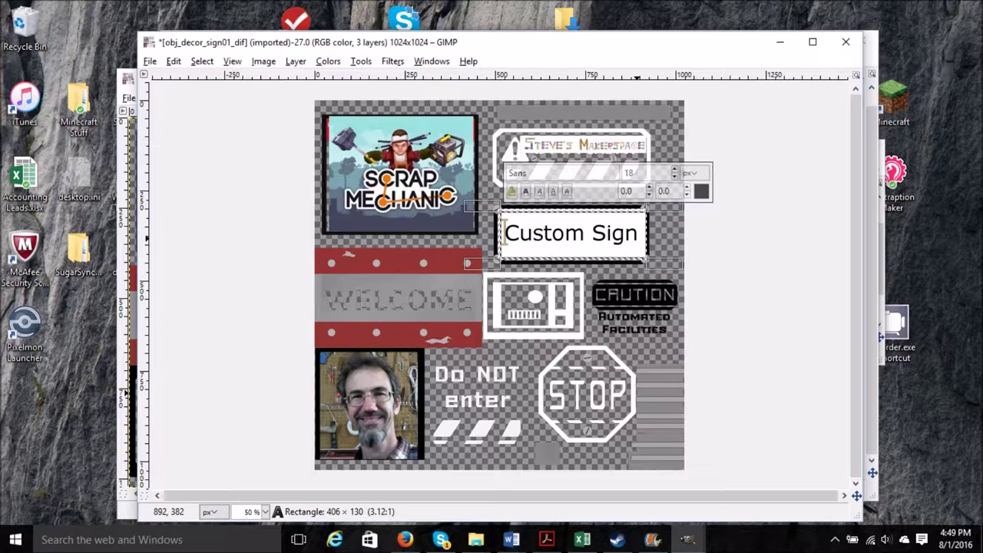
{"action": "left_click", "coordinate": [716, 234]}
{"action": "left_click", "coordinate": [150, 61]}
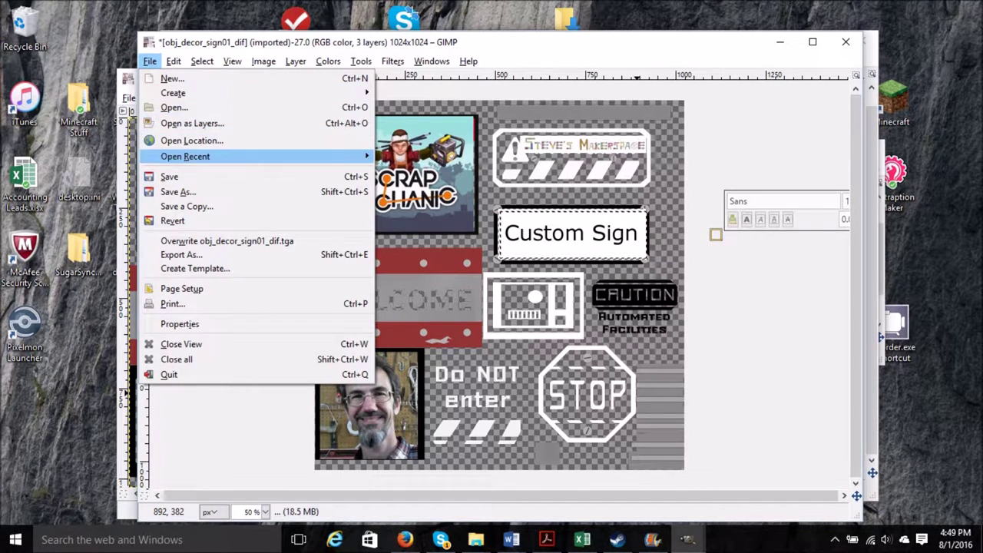
Step: Save obj_decor_sign01_dif.xcf, then export as TarGA, replacing obj_decor_sign01_dif.tga
{"action": "left_click", "coordinate": [170, 177]}
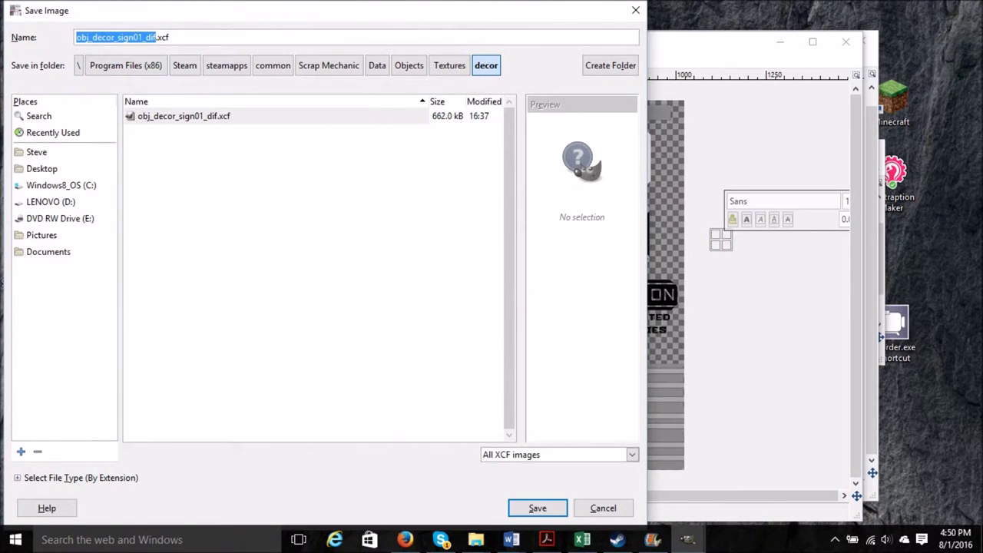
{"action": "key", "text": "Return"}
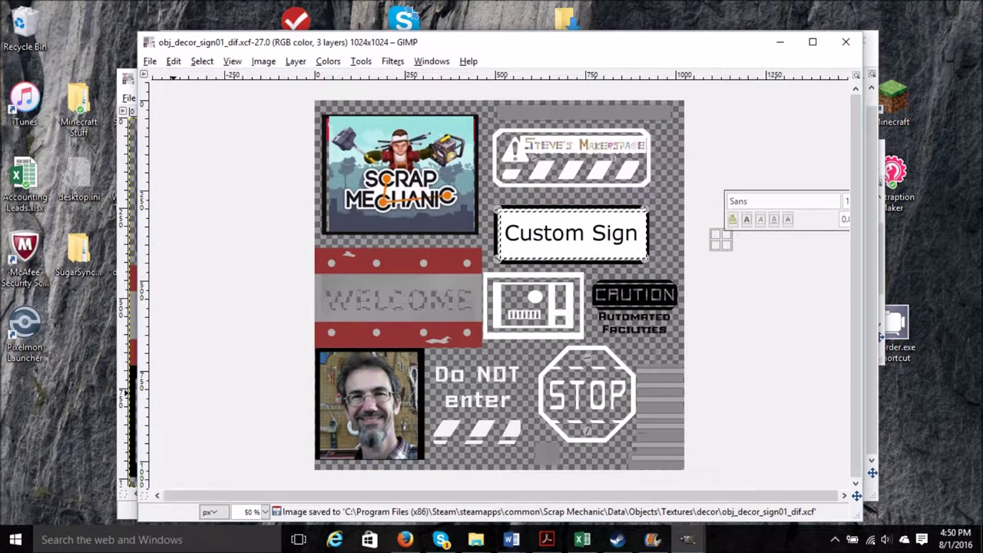
{"action": "key", "text": "alt+f"}
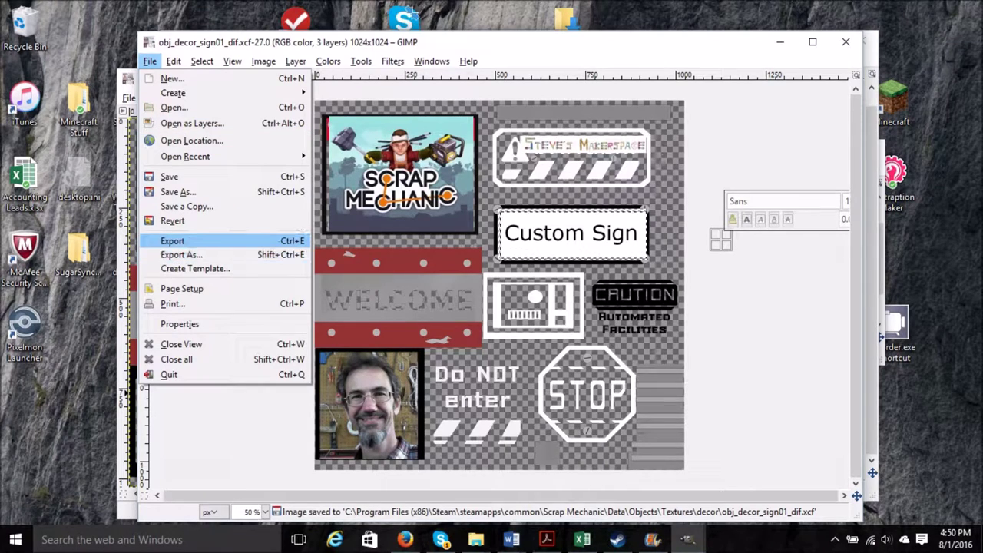
{"action": "key", "text": "Return"}
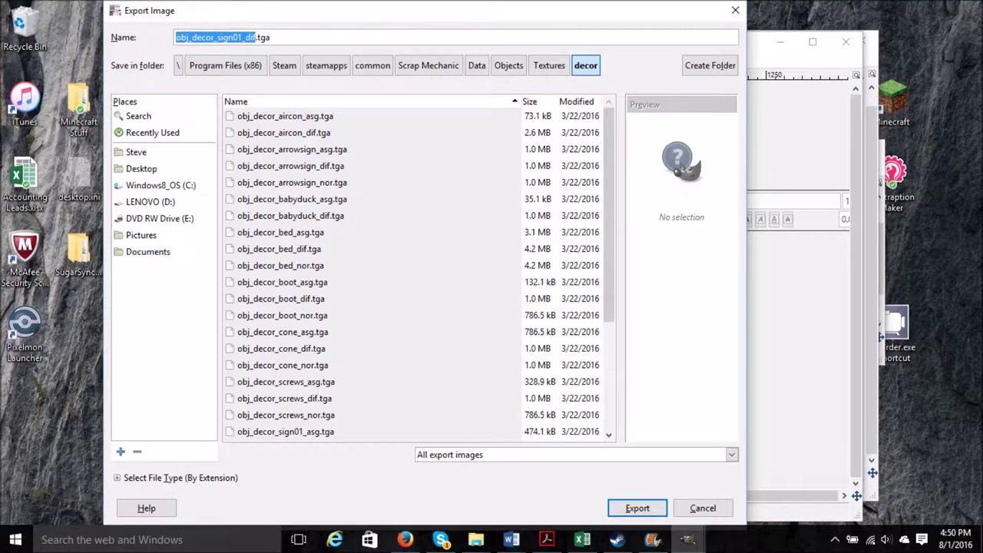
{"action": "left_click", "coordinate": [117, 478]}
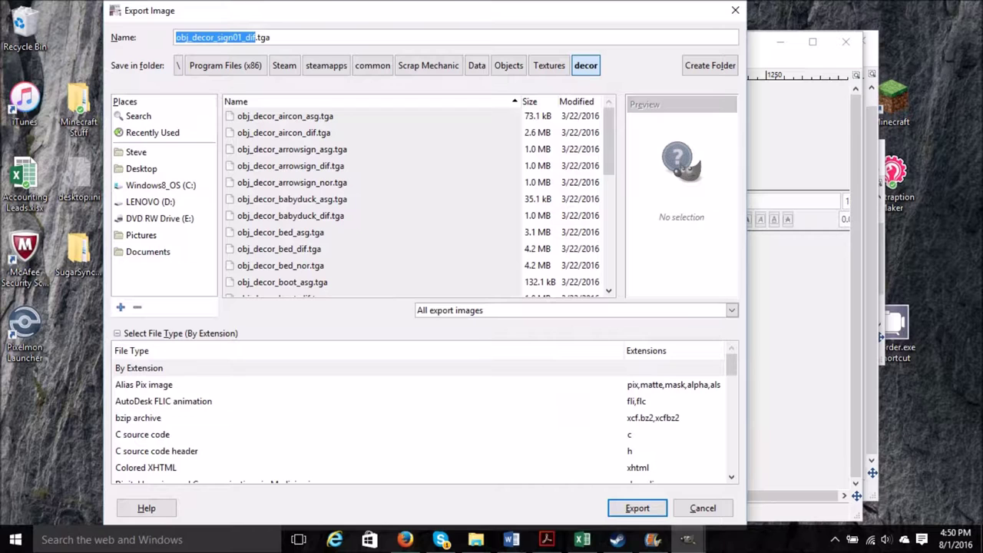
{"action": "scroll", "coordinate": [419, 419], "scroll_direction": "down", "scroll_amount": 12}
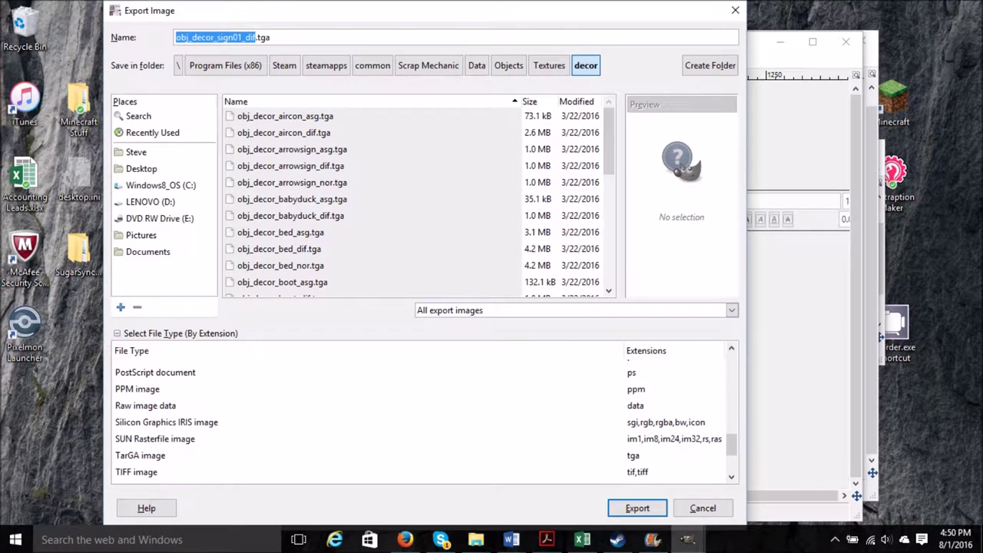
{"action": "left_click", "coordinate": [139, 455]}
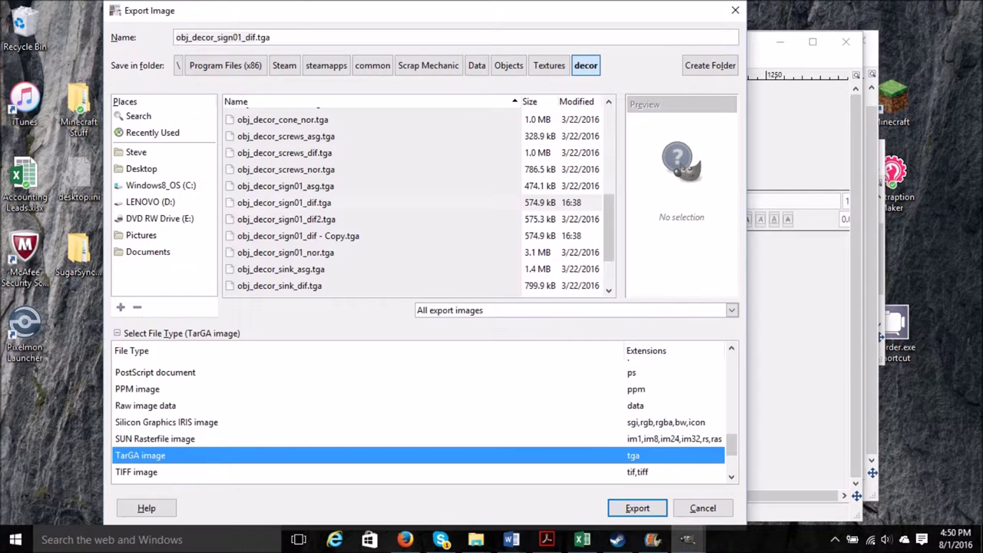
{"action": "key", "text": "Return"}
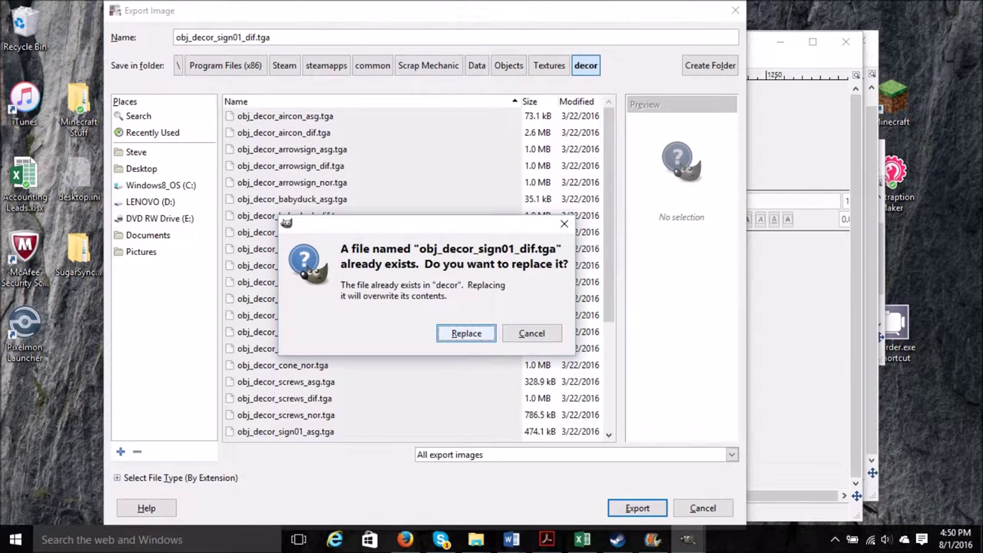
{"action": "key", "text": "Return"}
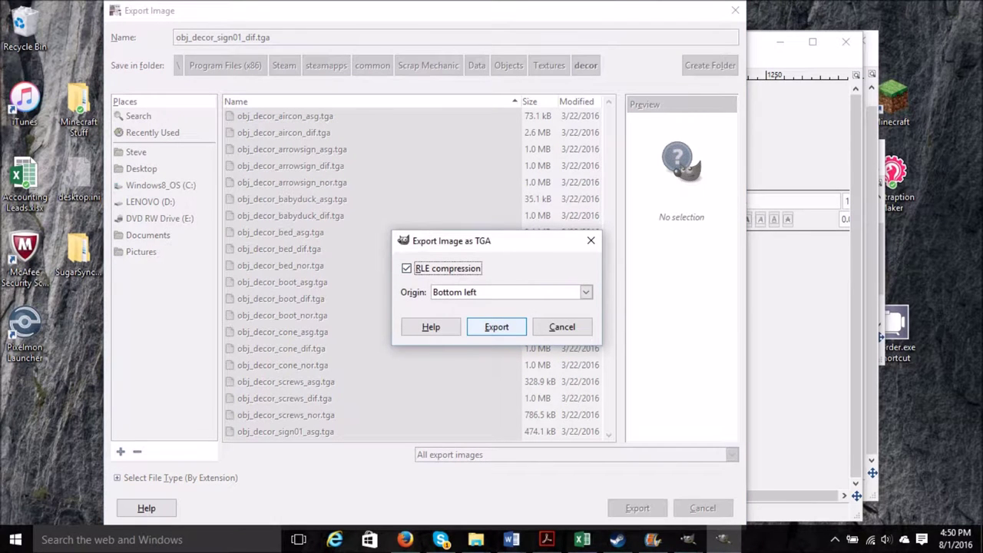
{"action": "key", "text": "Return"}
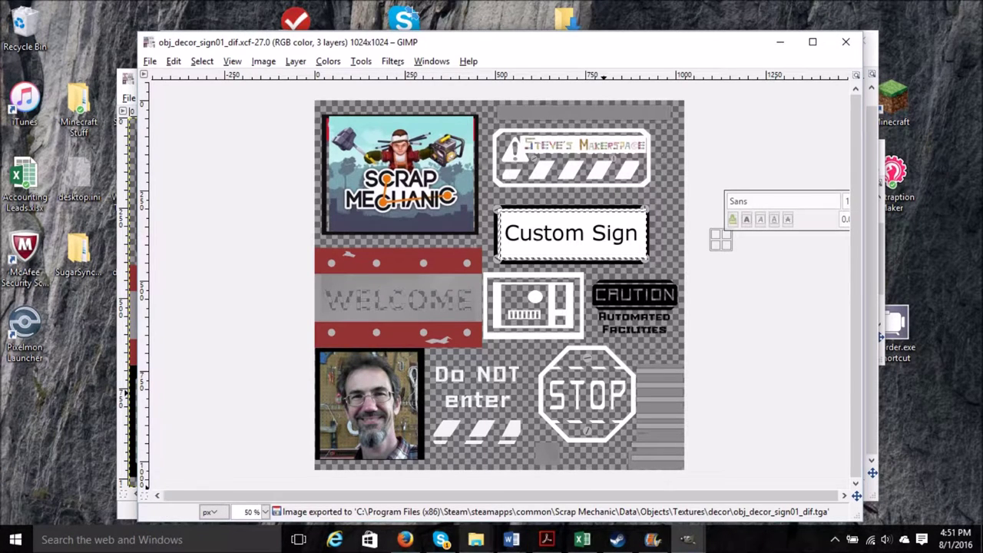
Step: Launch Scrap Mechanic and walk around the wall showing the custom sign, face photo and logo textures
{"action": "left_click", "coordinate": [617, 540]}
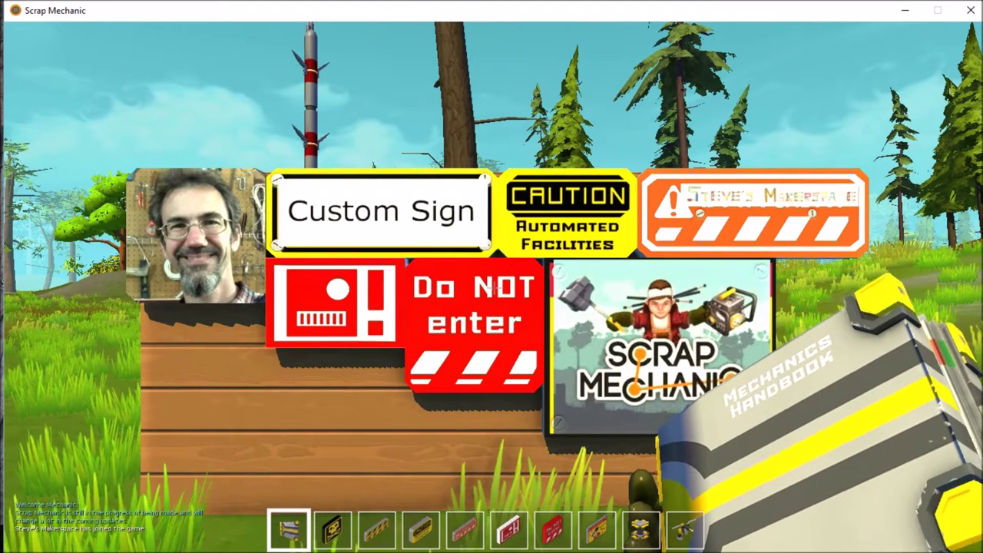
{"action": "key", "text": "s"}
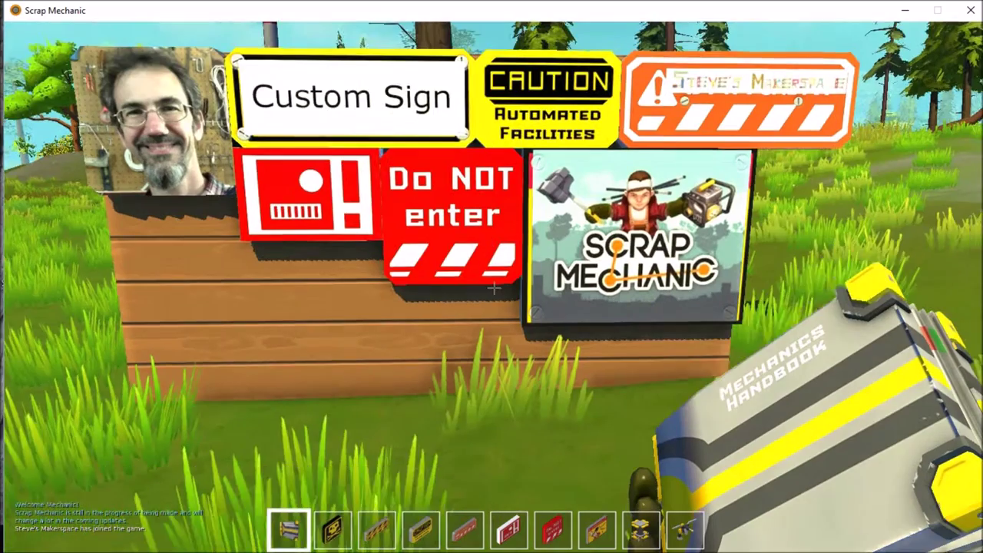
{"action": "key", "text": "3"}
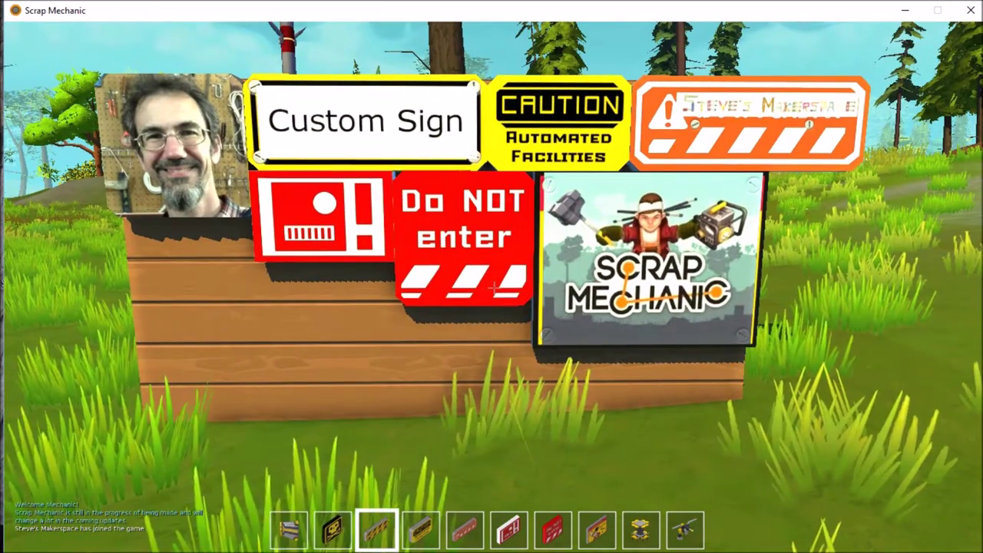
{"action": "key", "text": "w"}
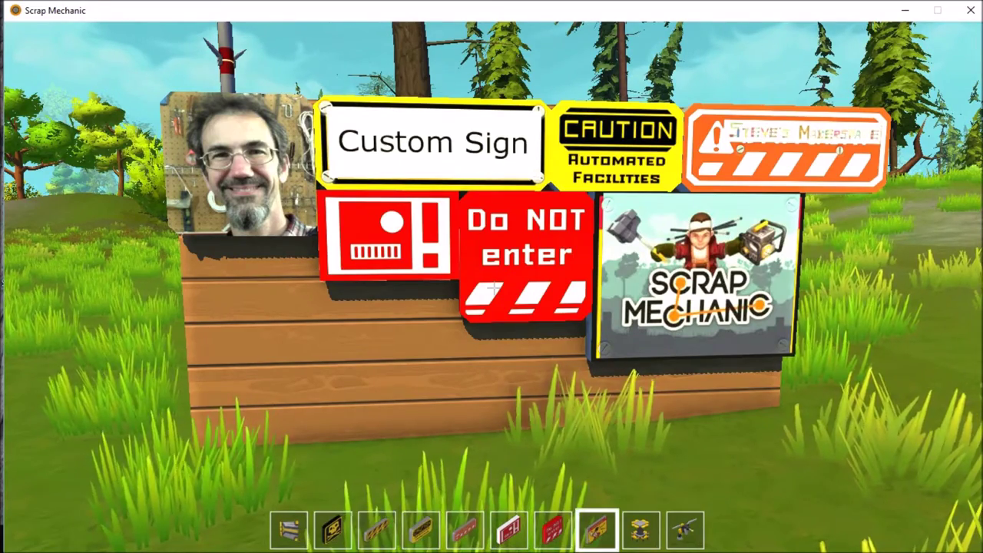
{"action": "key", "text": "a"}
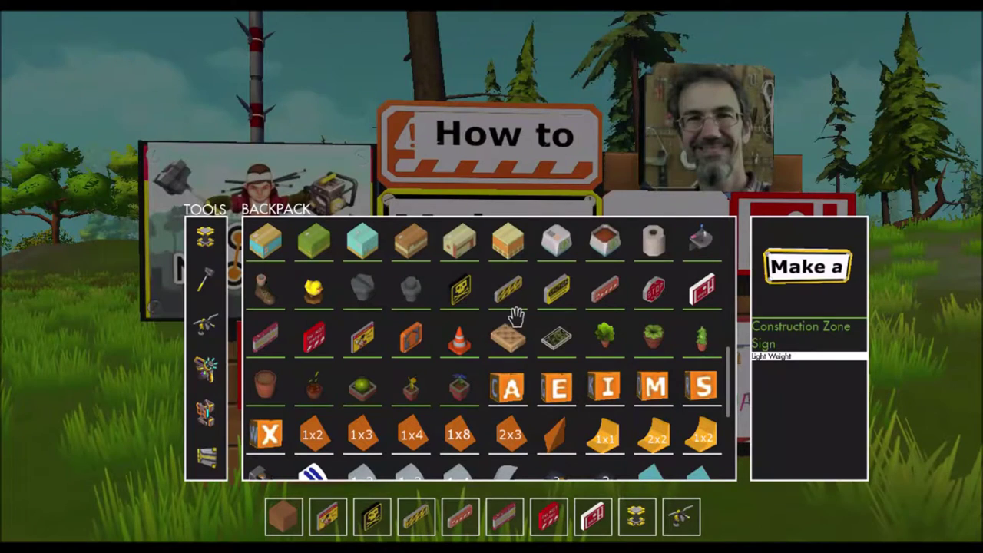
{"action": "mouse_move", "coordinate": [461, 288]}
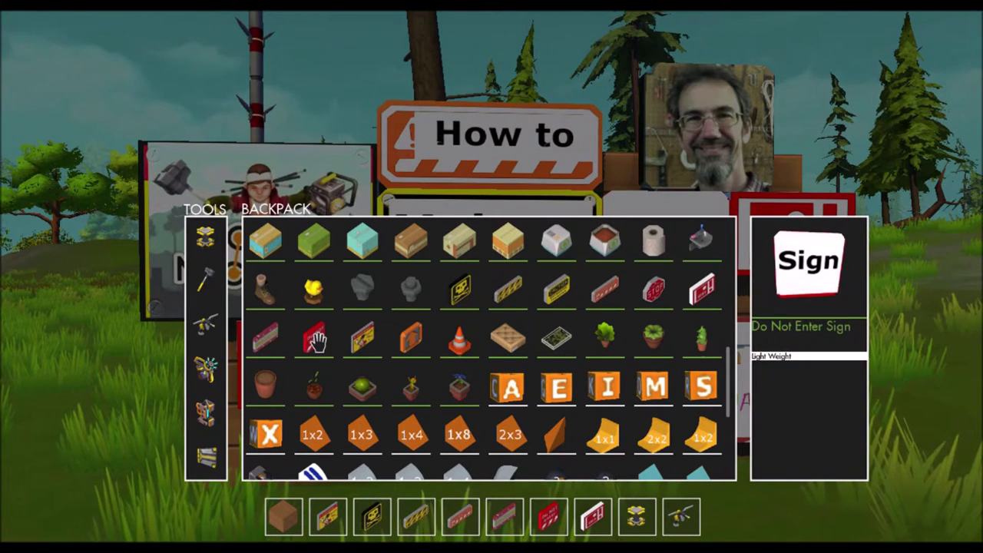
{"action": "key", "text": "Tab"}
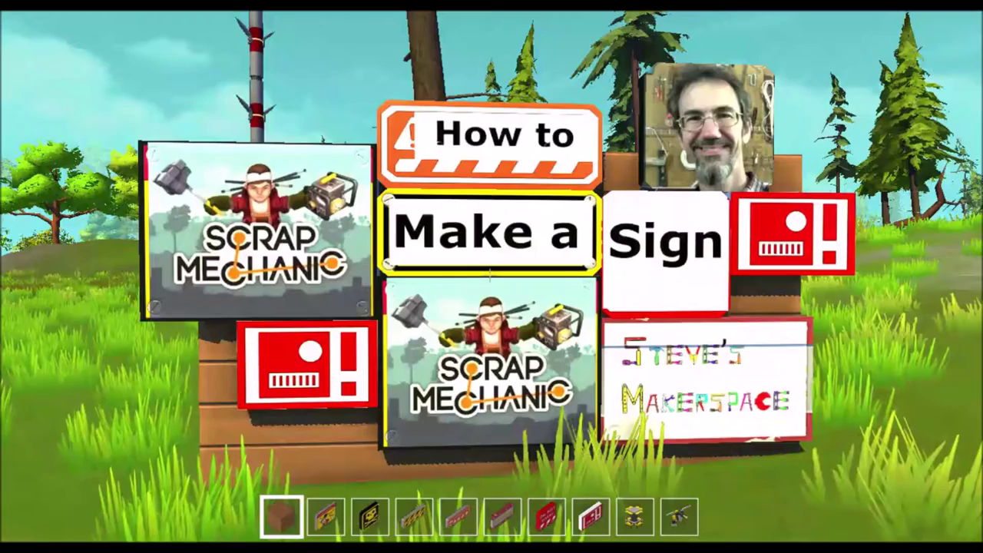